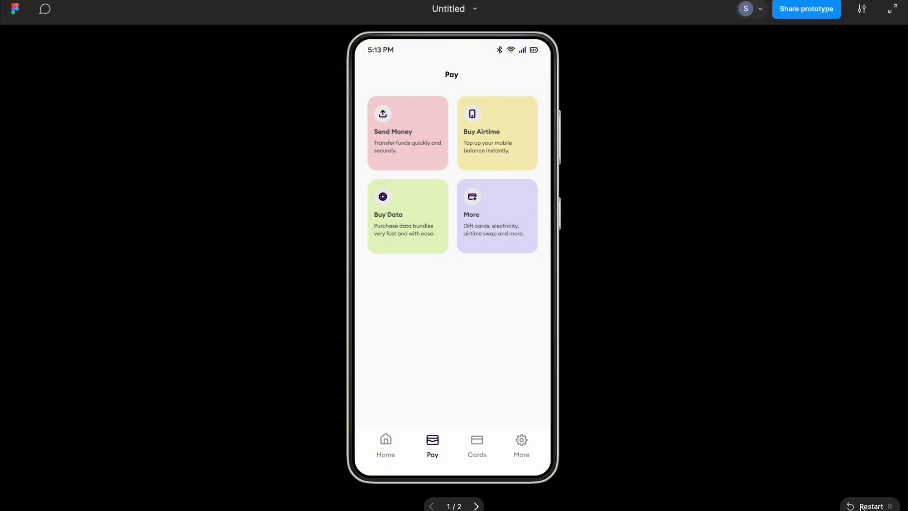
- Preview the prototype from the Pay screen to the Fund Your Account screen, and exit the preview
click(868, 504)
click(477, 506)
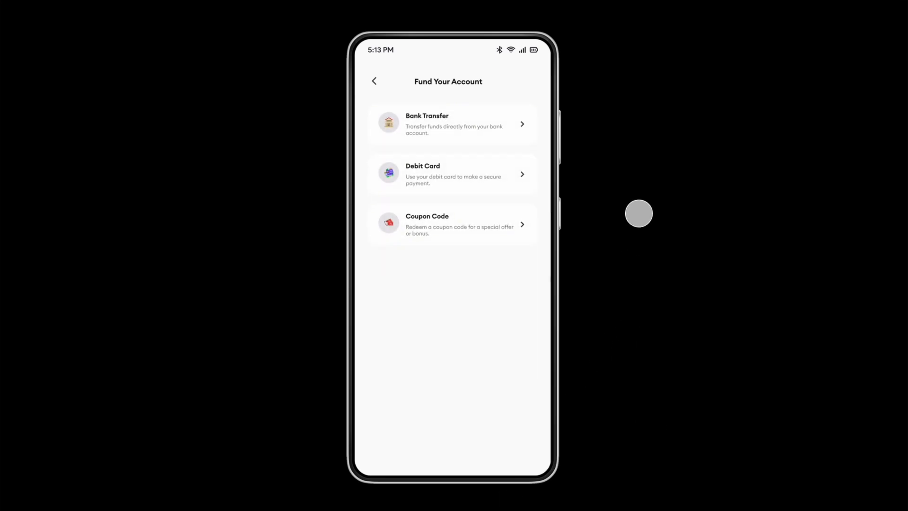
key(Escape)
- Copy the frame holding the four cards from the Pay screen and paste it onto empty canvas beside the Deposit screen
click(365, 182)
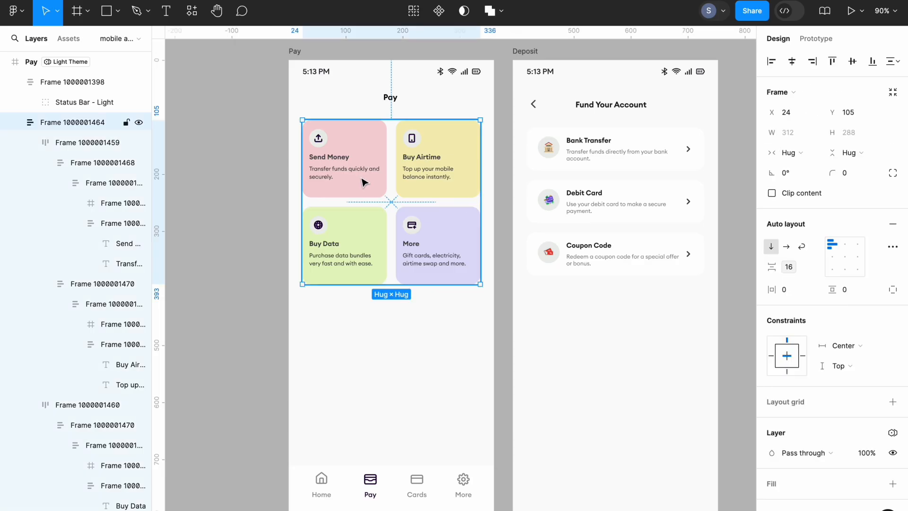
right_click(364, 156)
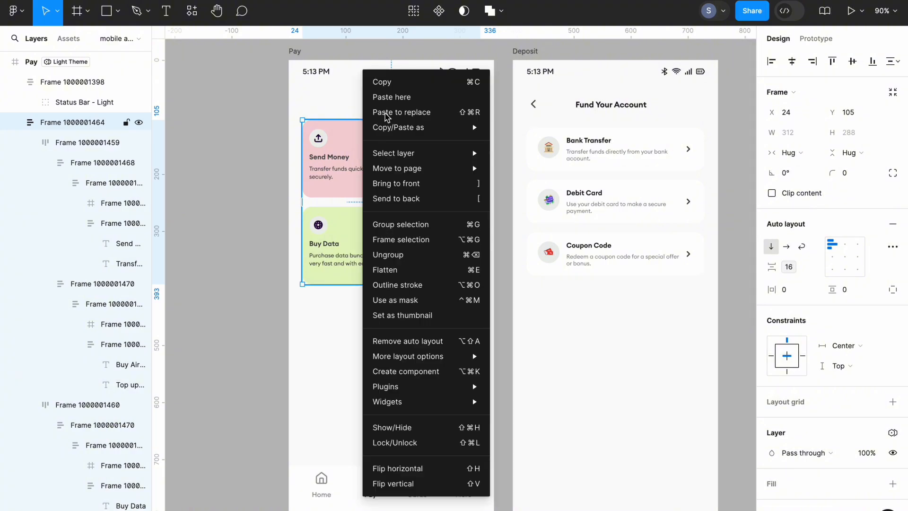
click(403, 84)
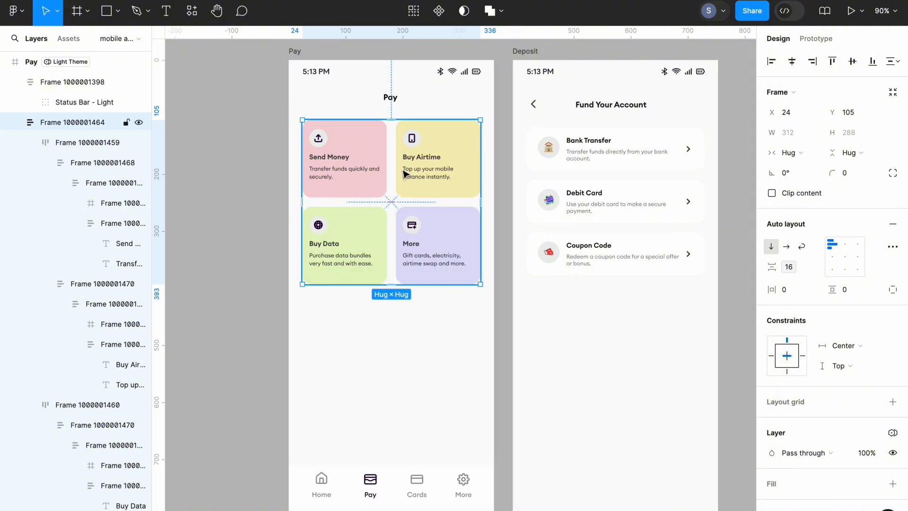
scroll(728, 225, down, 3)
scroll(637, 321, left, 1)
scroll(629, 336, right, 3)
scroll(628, 336, up, 2)
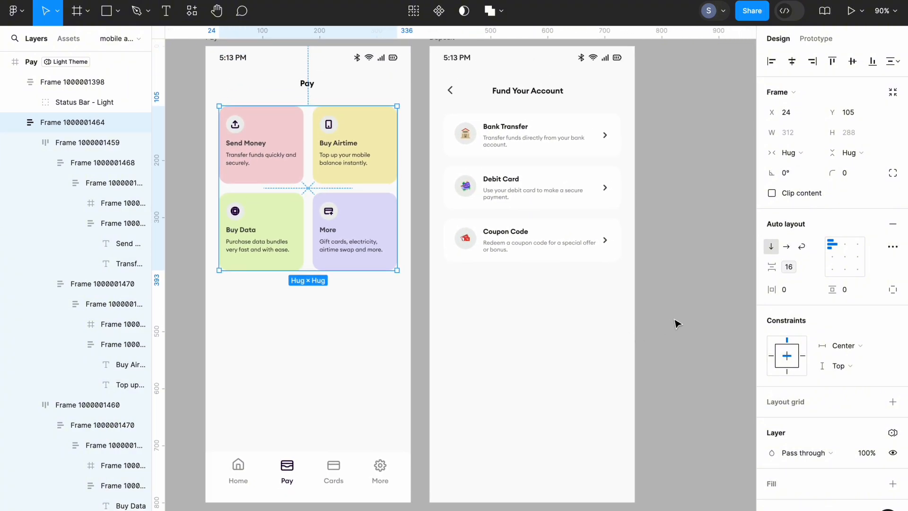
click(677, 324)
key(shift+1)
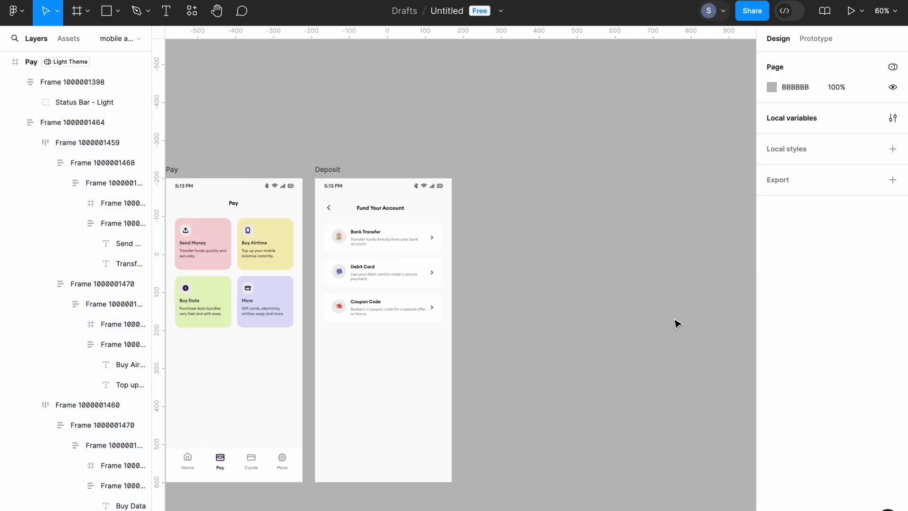
scroll(677, 321, right, 3)
right_click(521, 220)
click(532, 229)
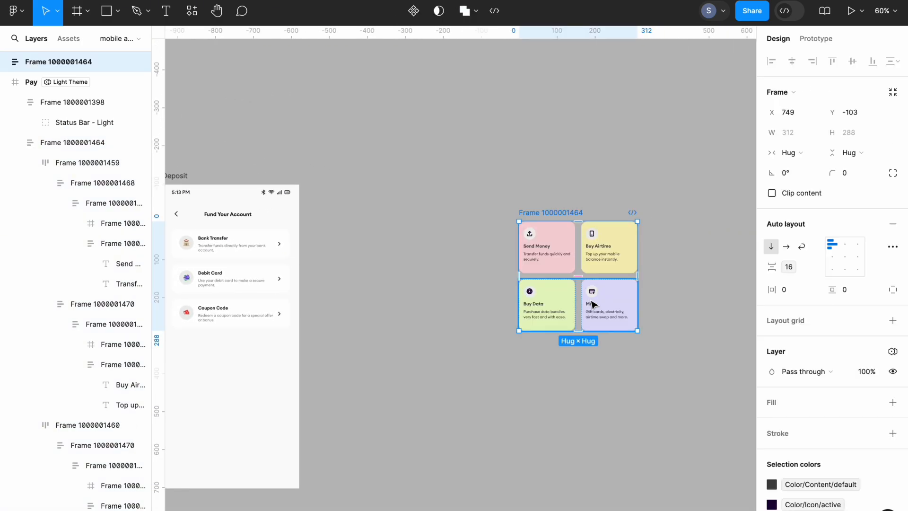
- Rename the pasted four-card frame to "default"
key(shift+2)
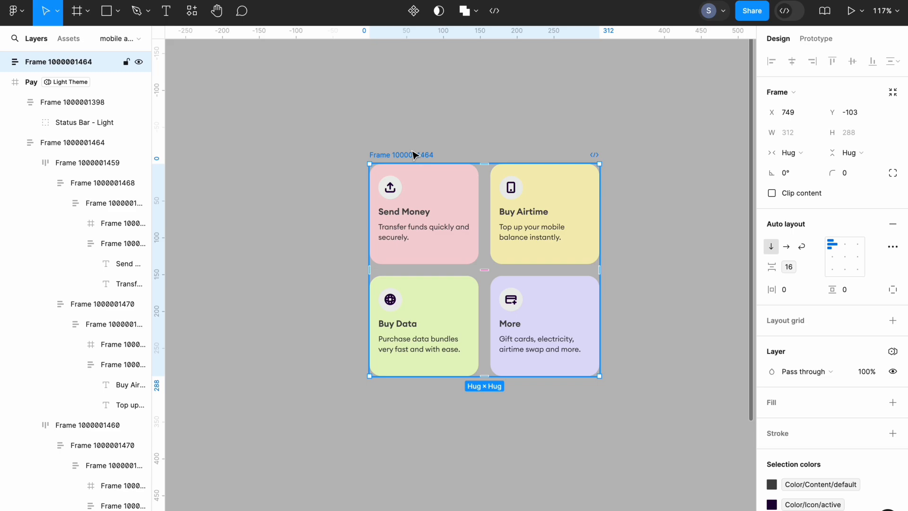
double_click(412, 155)
text(defa)
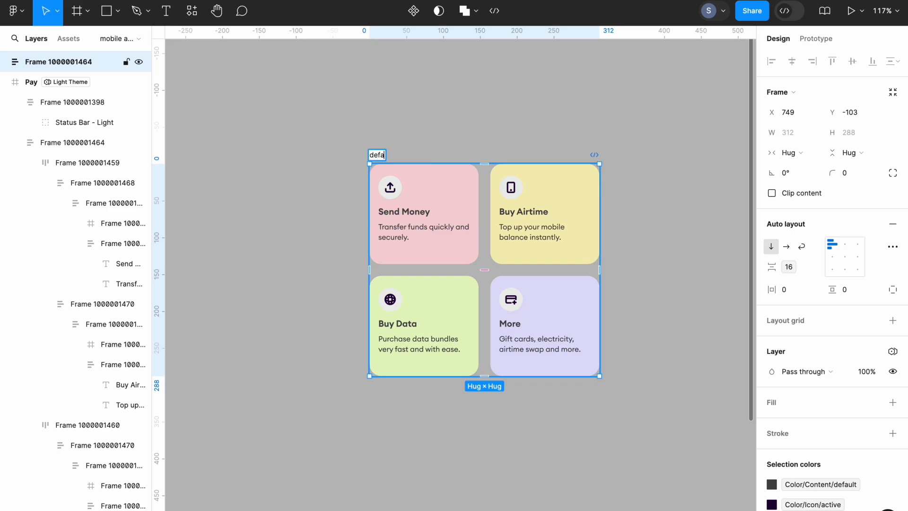
text(ult)
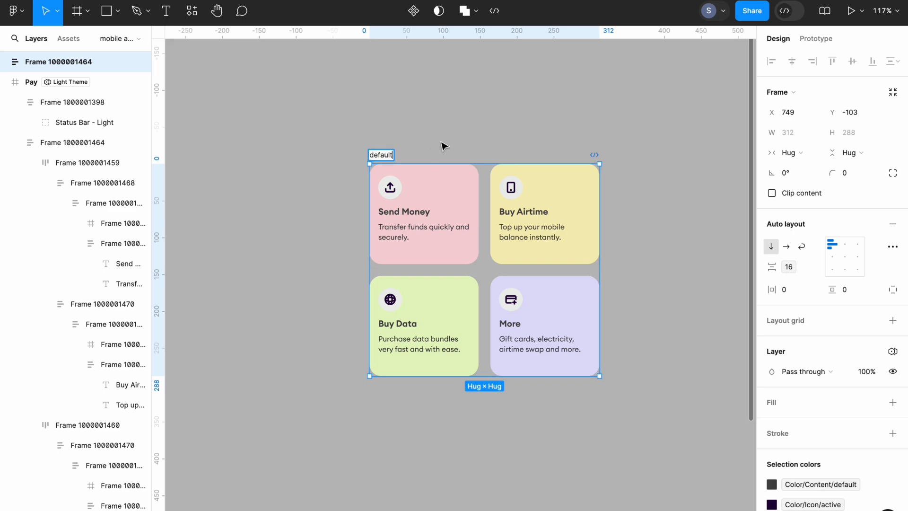
click(437, 147)
- Wrap the default frame in a new frame and name the new frame "Pay one"
click(381, 157)
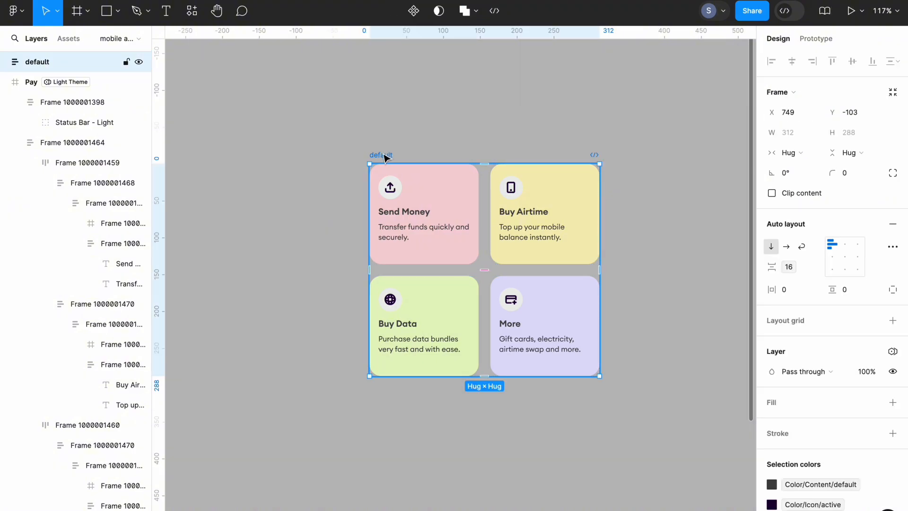
right_click(385, 156)
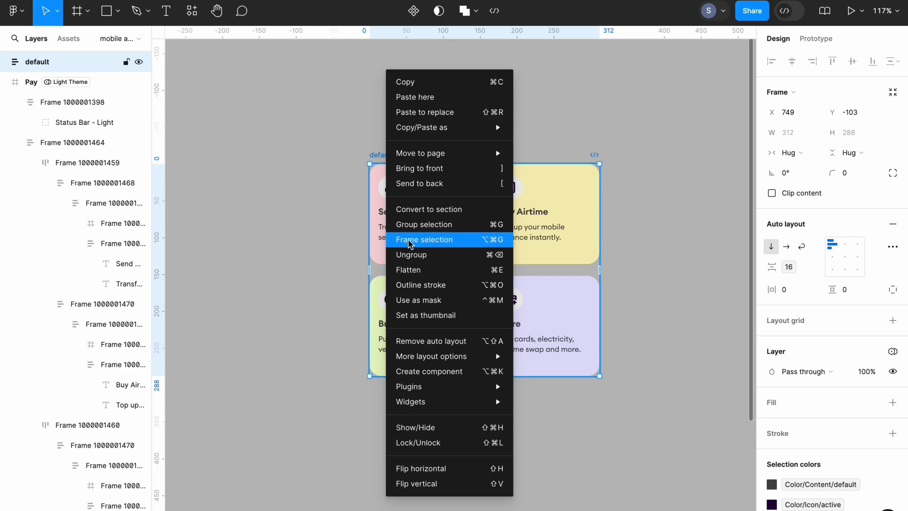
click(409, 240)
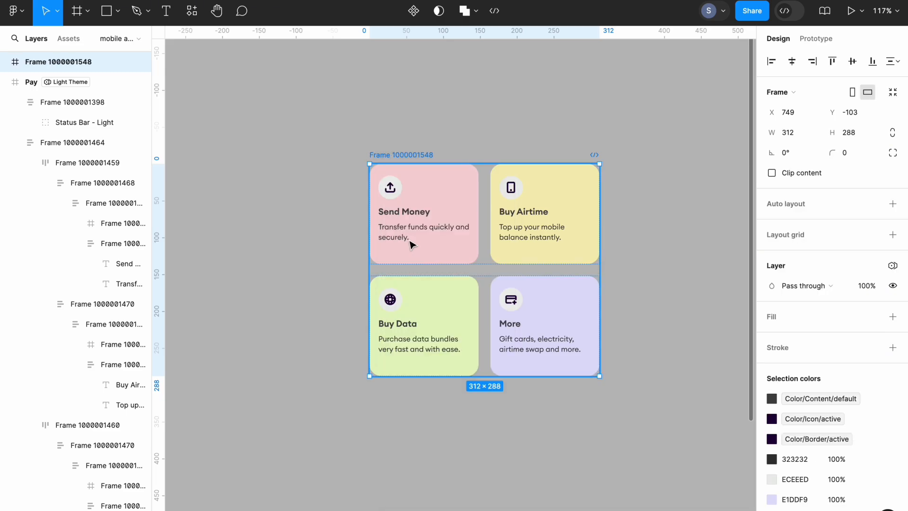
double_click(411, 156)
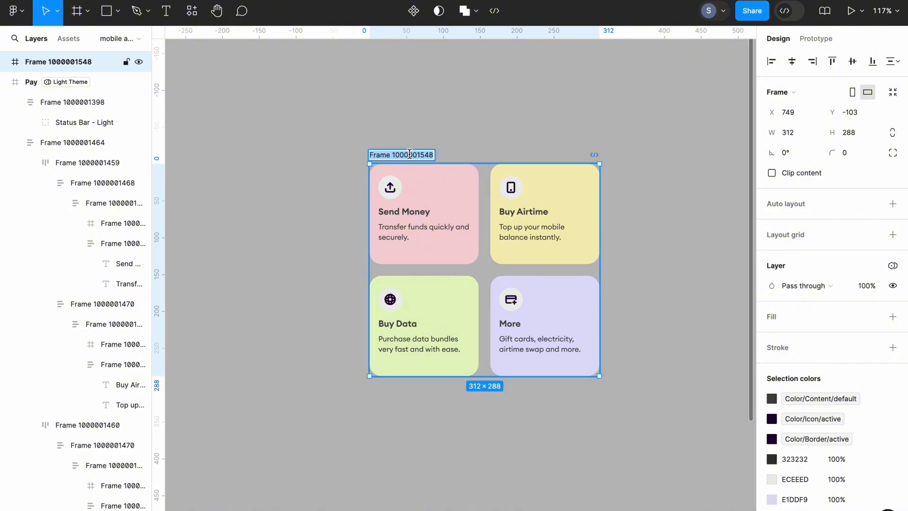
key(BackSpace)
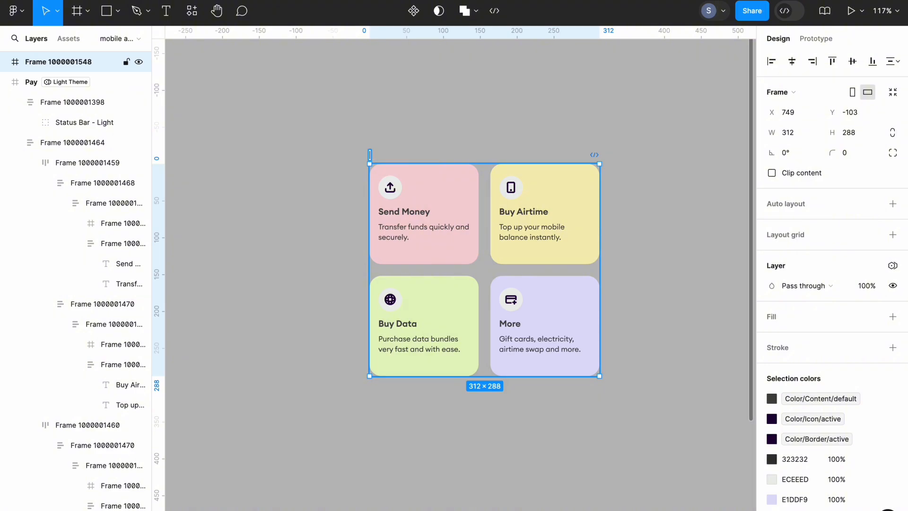
text(Pay one)
key(Return)
- Duplicate the Pay one frame and rename the copy "Pay two"
scroll(386, 153, right, 3)
scroll(386, 153, right, 1)
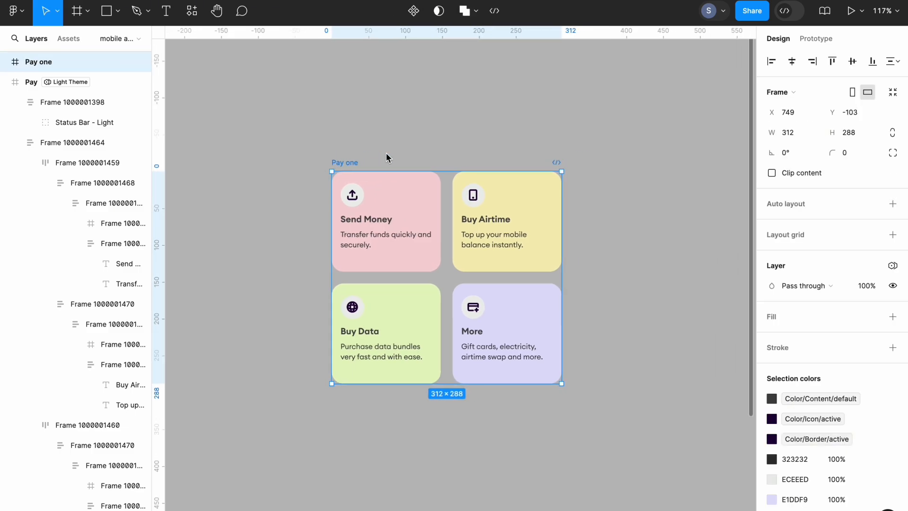
key(ctrl+d)
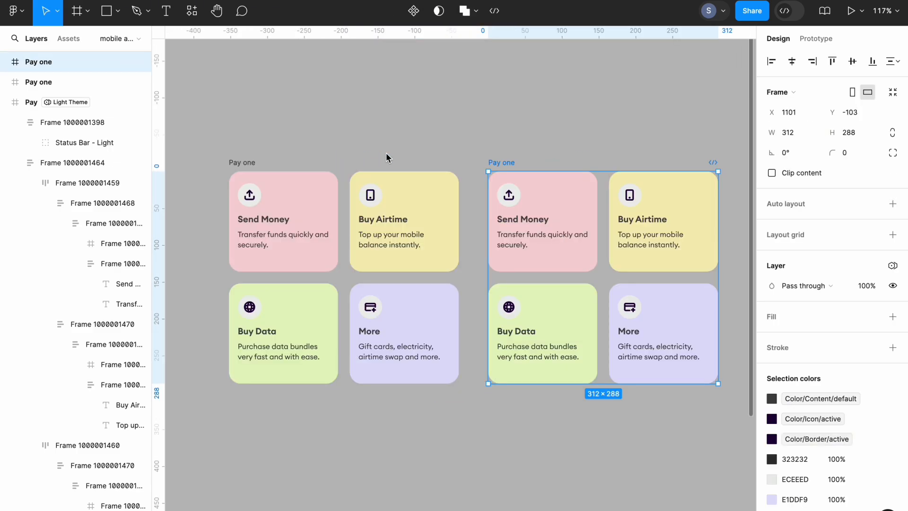
double_click(514, 162)
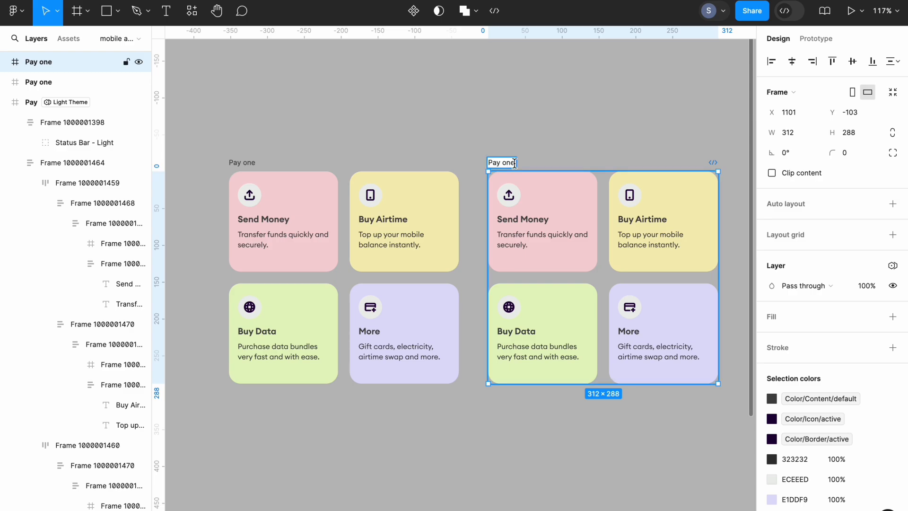
key(BackSpace)
key(BackSpace)
key(BackSpace)
text(two)
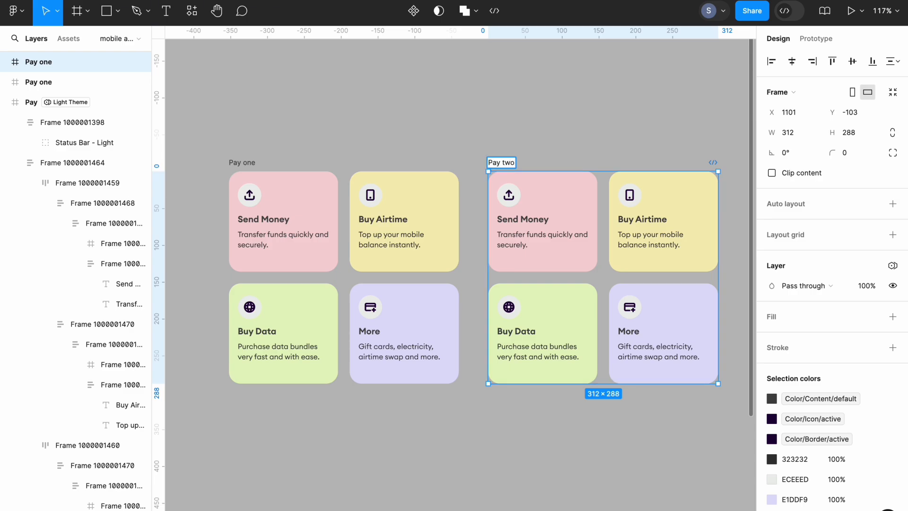
click(322, 167)
- Scale up the default layer inside Pay one proportionally to about 368 by 340 with the Scale tool, and return to the Move tool
scroll(321, 168, left, 3)
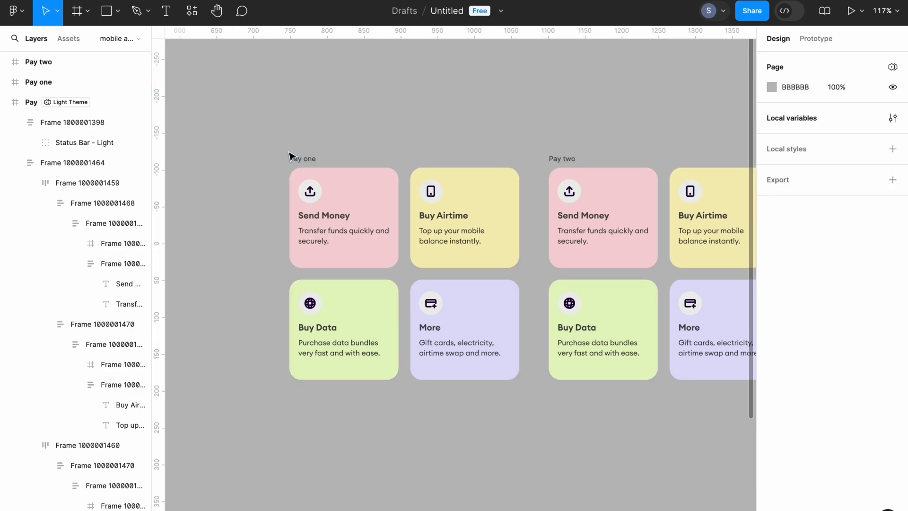
click(303, 159)
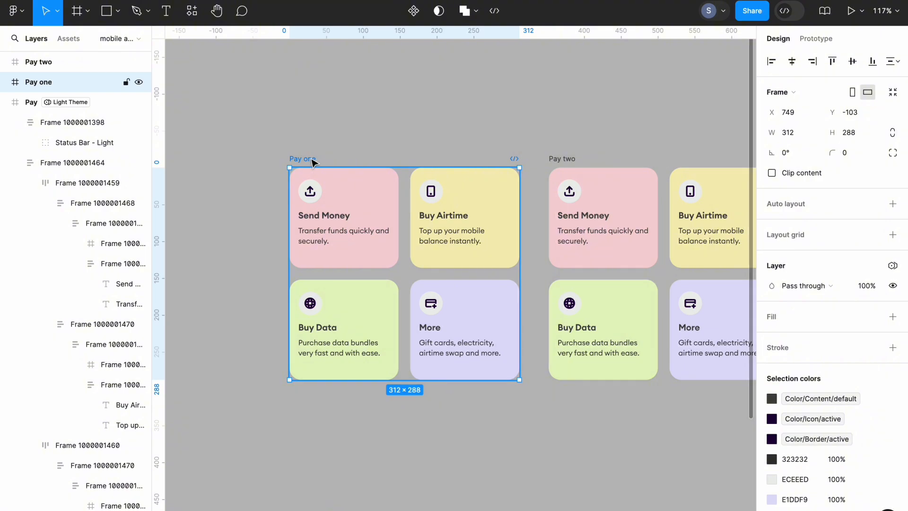
click(6, 83)
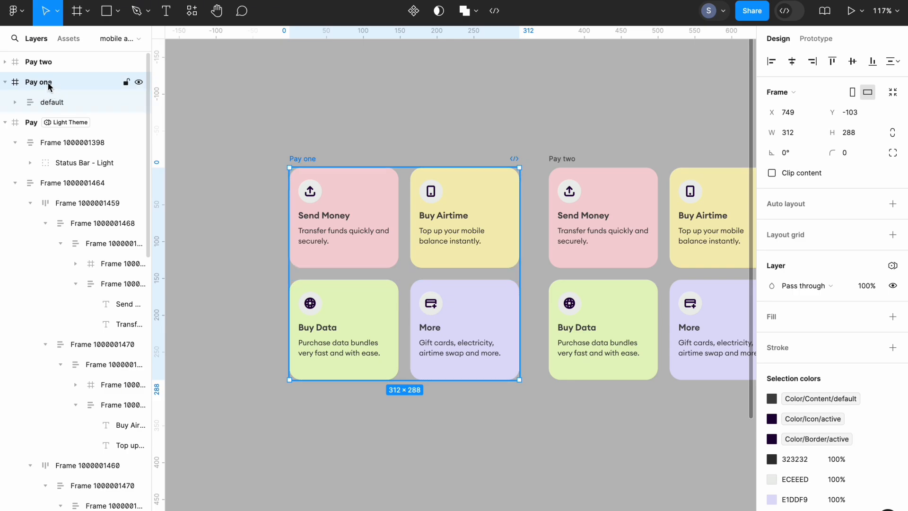
click(52, 103)
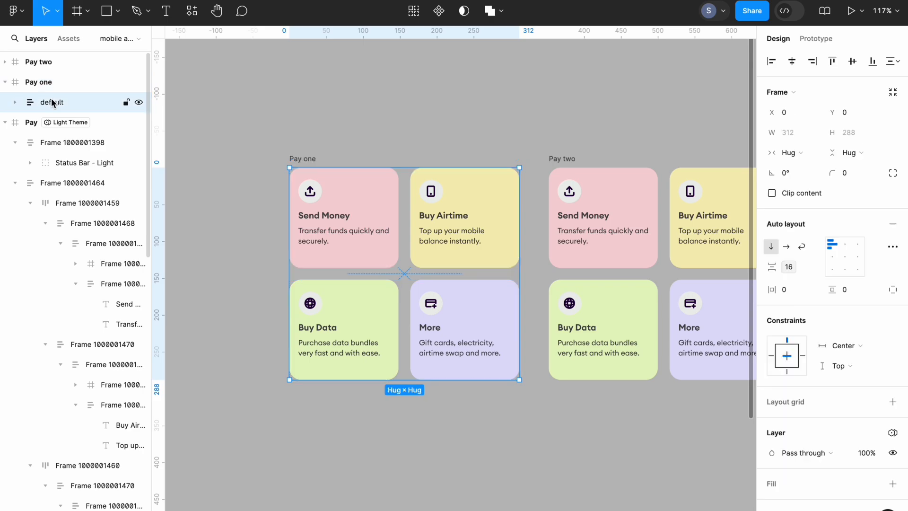
click(57, 11)
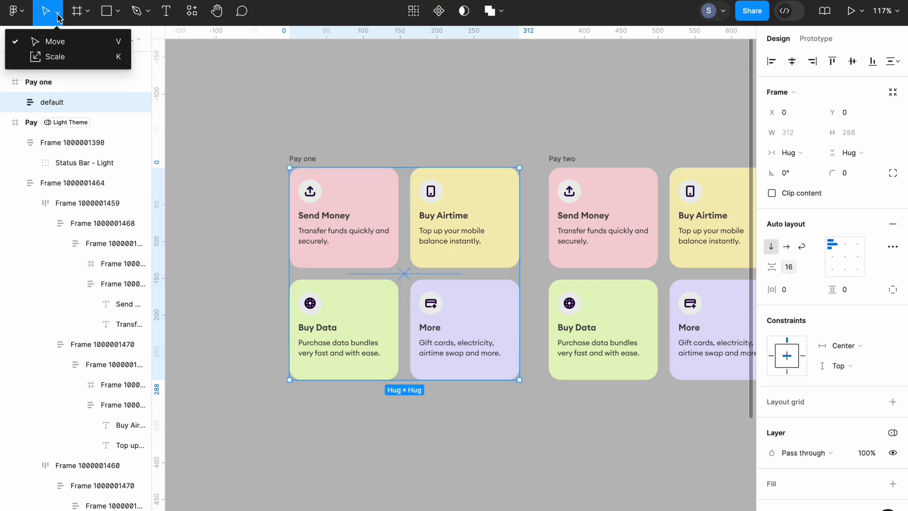
click(67, 57)
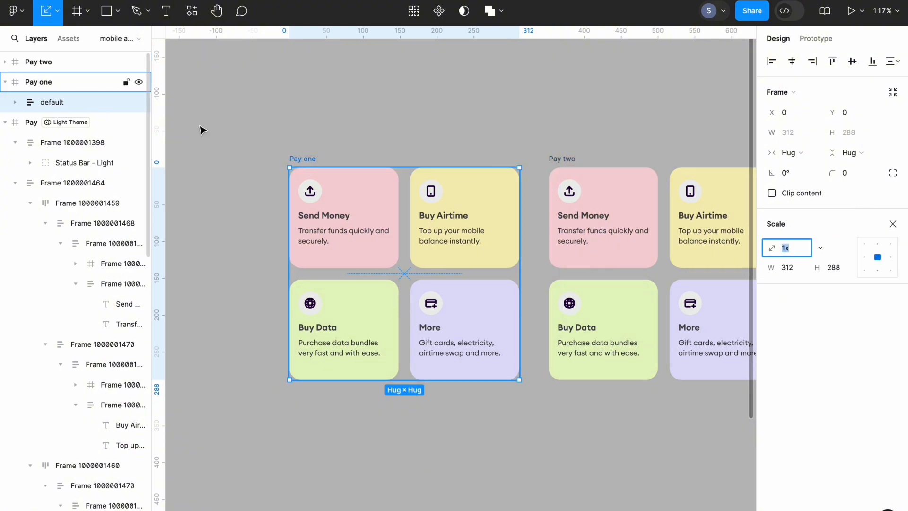
click(290, 234)
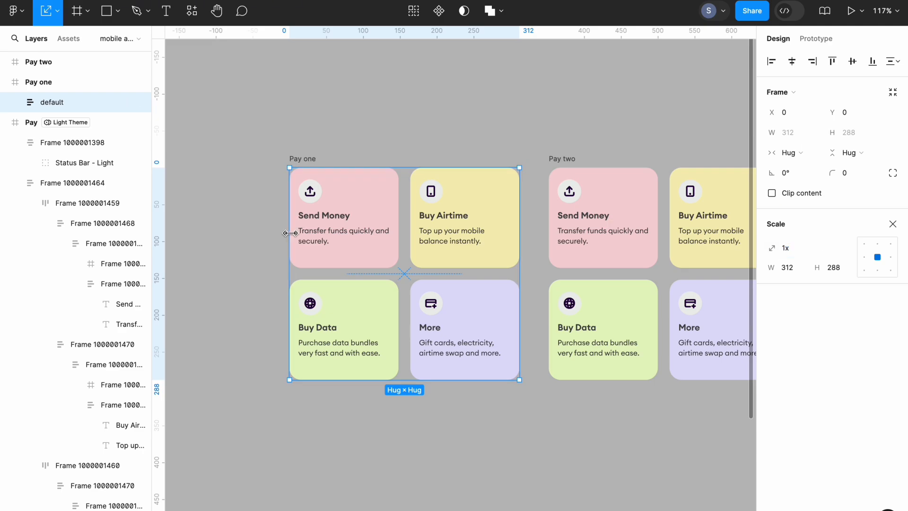
drag(285, 233, 248, 235)
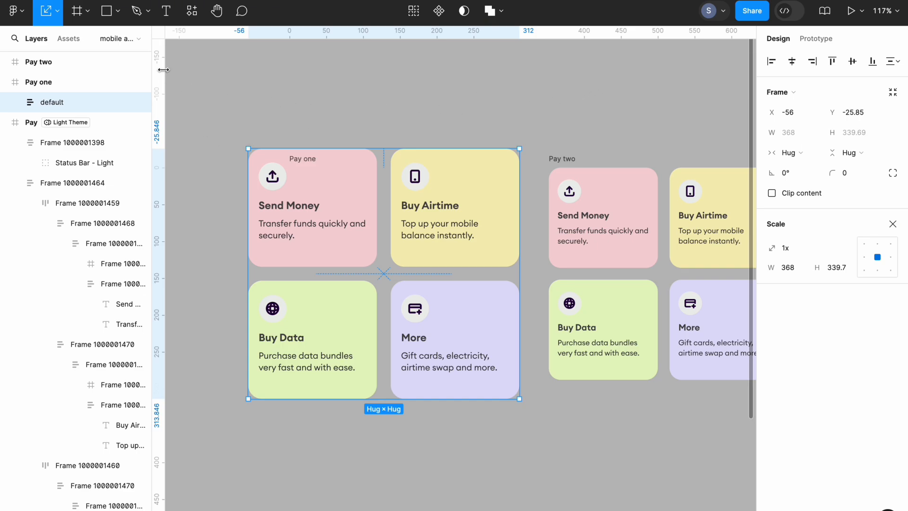
click(56, 14)
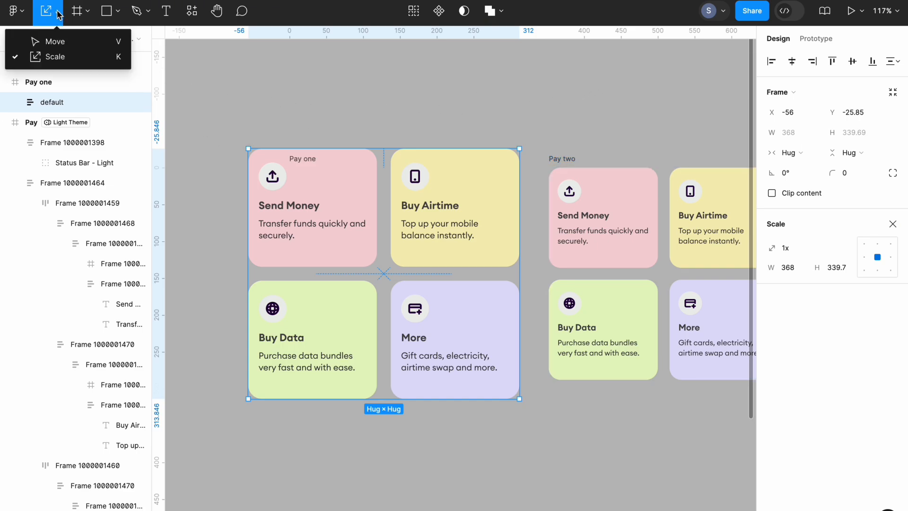
click(60, 43)
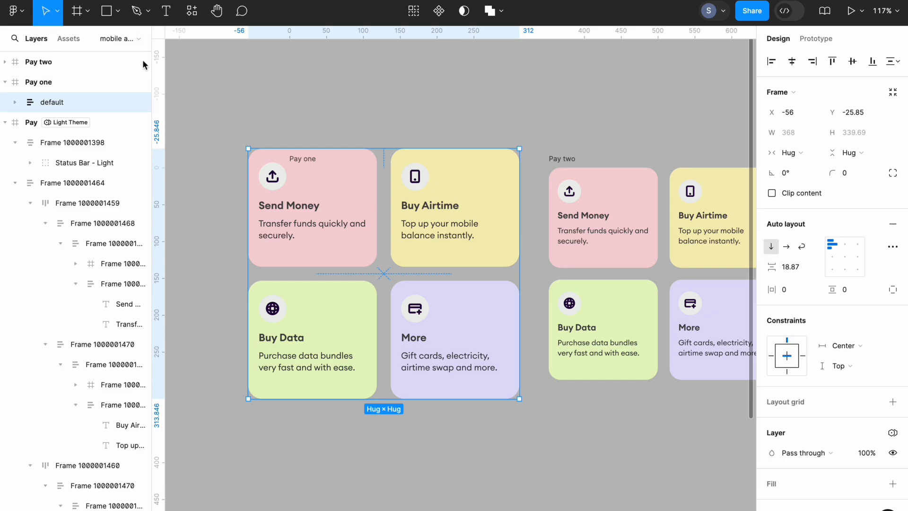
- Center the enlarged default layer horizontally and vertically within the Pay one frame
click(794, 63)
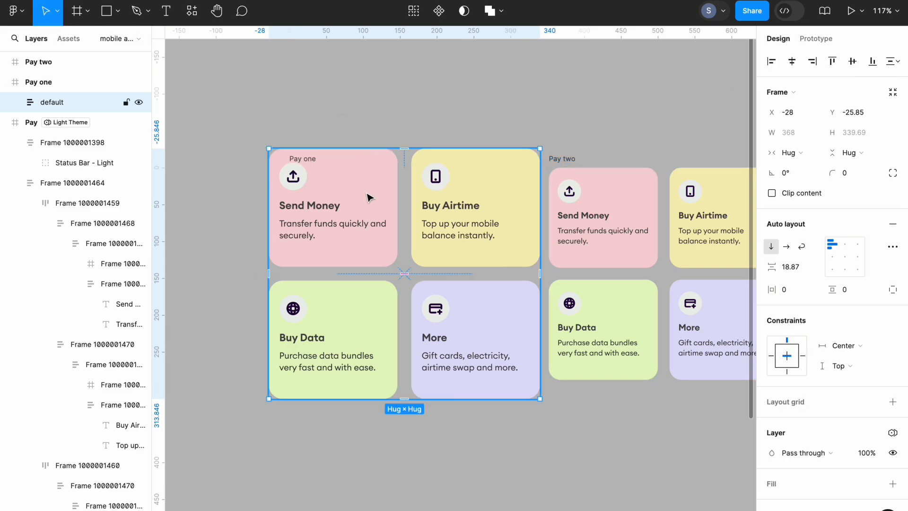
click(853, 62)
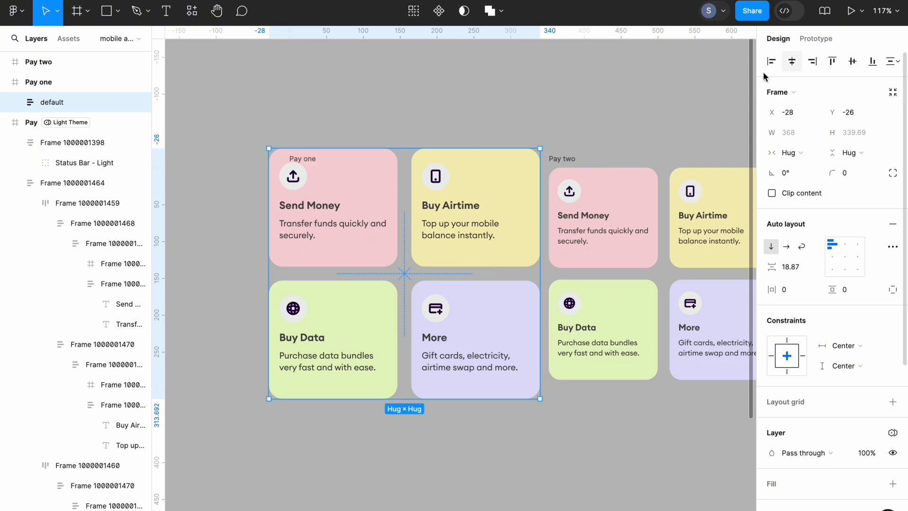
click(544, 112)
- Set the opacity of the default layer inside Pay one to 0%
scroll(425, 142, right, 1)
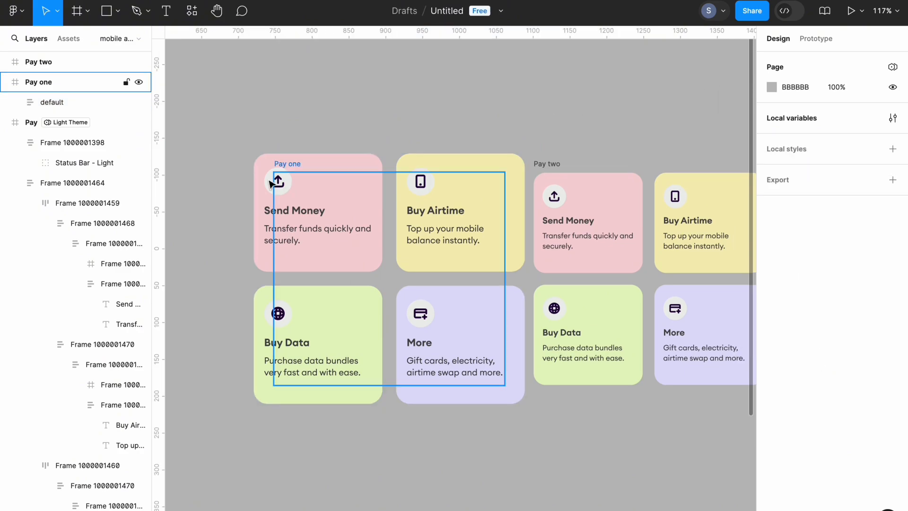
click(70, 103)
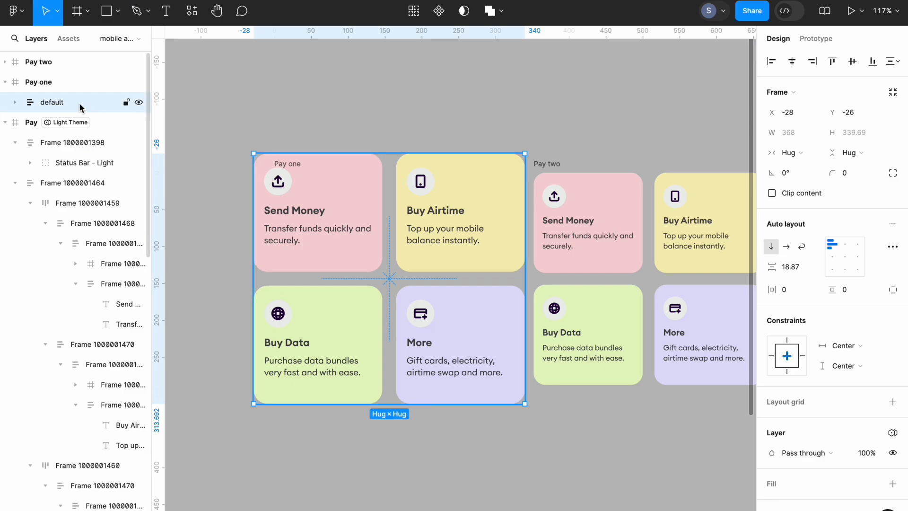
click(865, 456)
text(0)
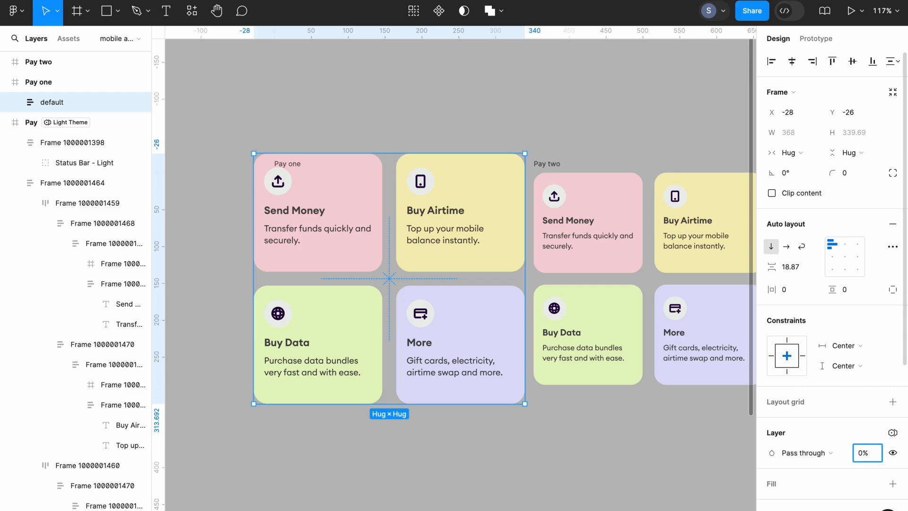
click(664, 455)
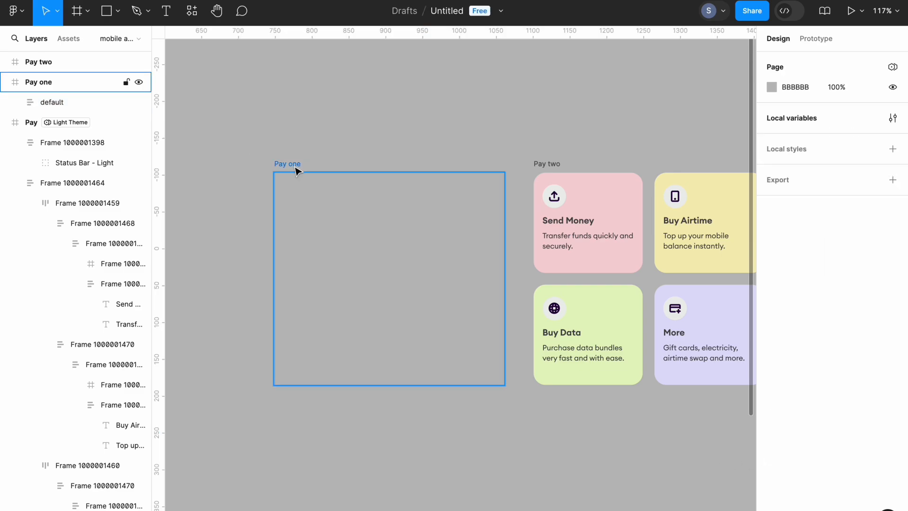
- Combine the Pay one and Pay two frames into a component set
scroll(351, 103, down, 2)
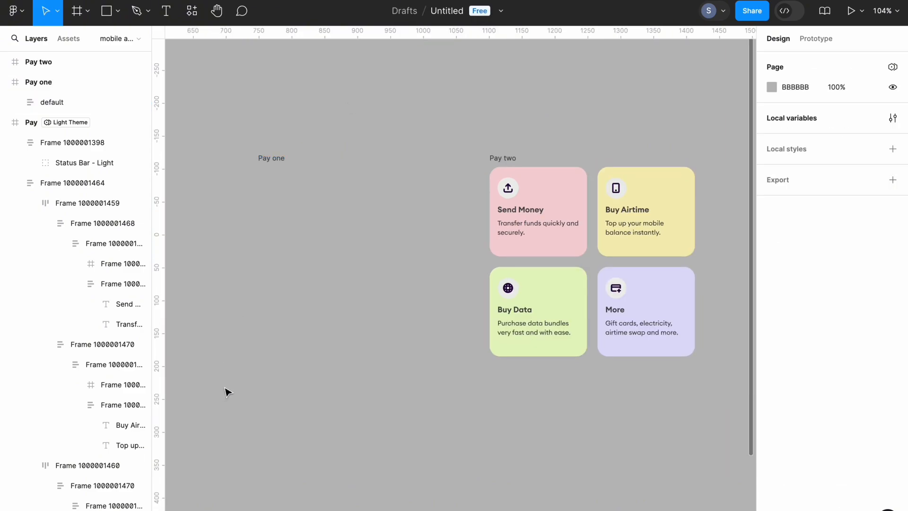
drag(222, 388, 679, 140)
click(435, 13)
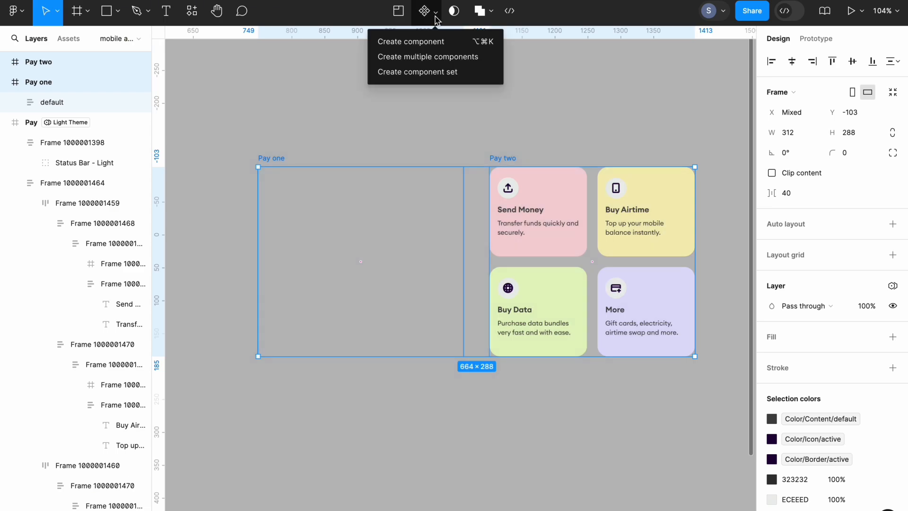
click(435, 73)
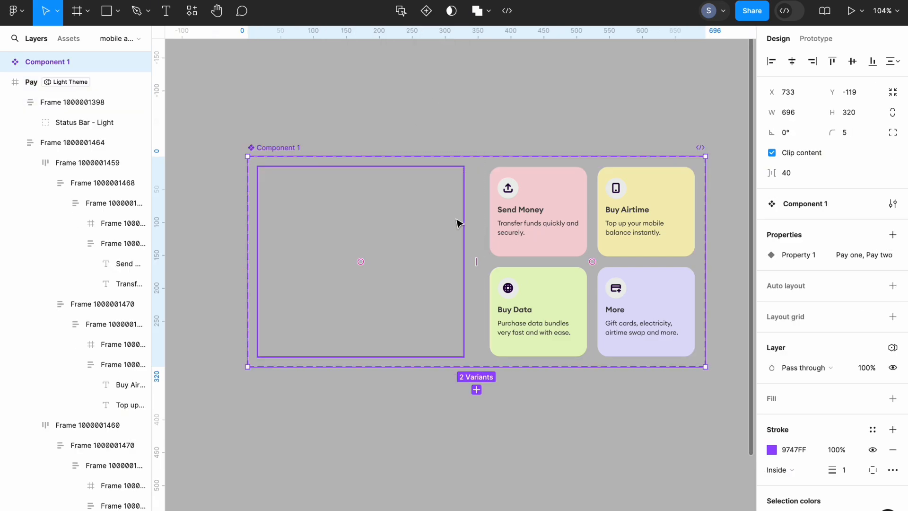
- Add a prototype connection from the Pay one variant to the Pay two variant
click(813, 38)
click(283, 189)
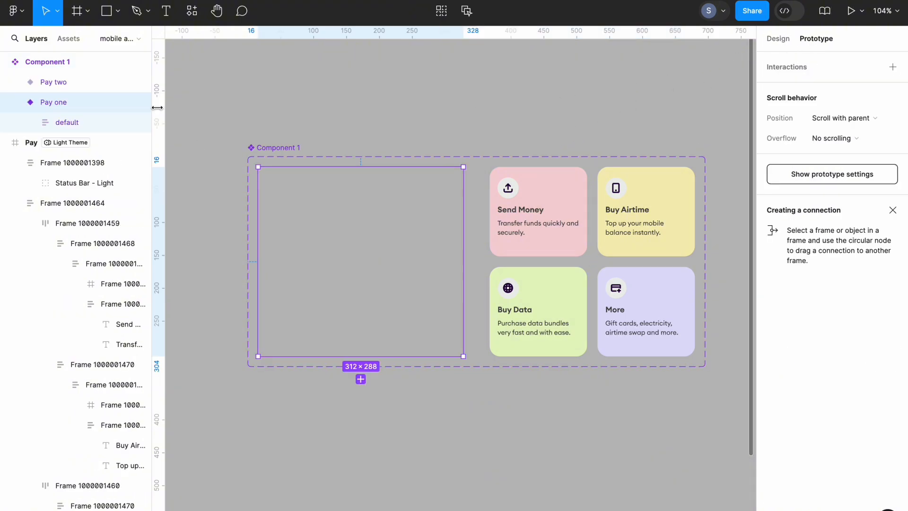
click(14, 102)
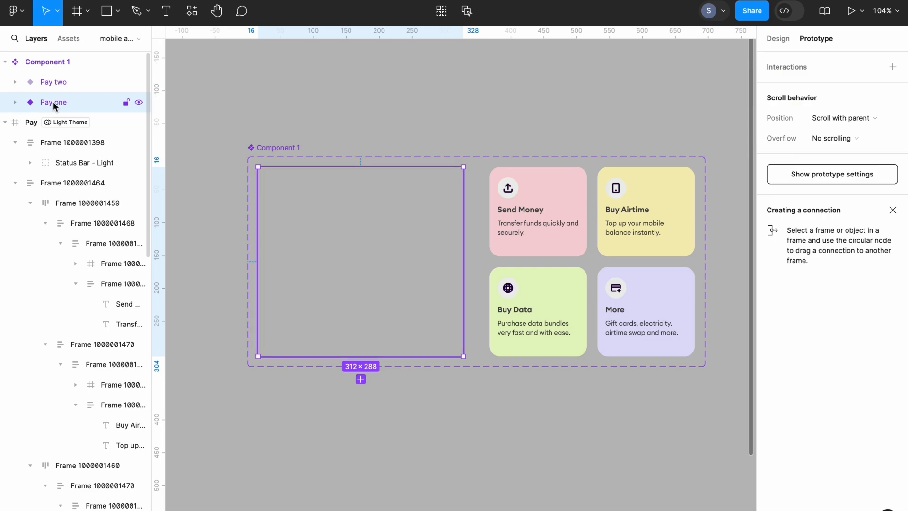
mouse_move(440, 284)
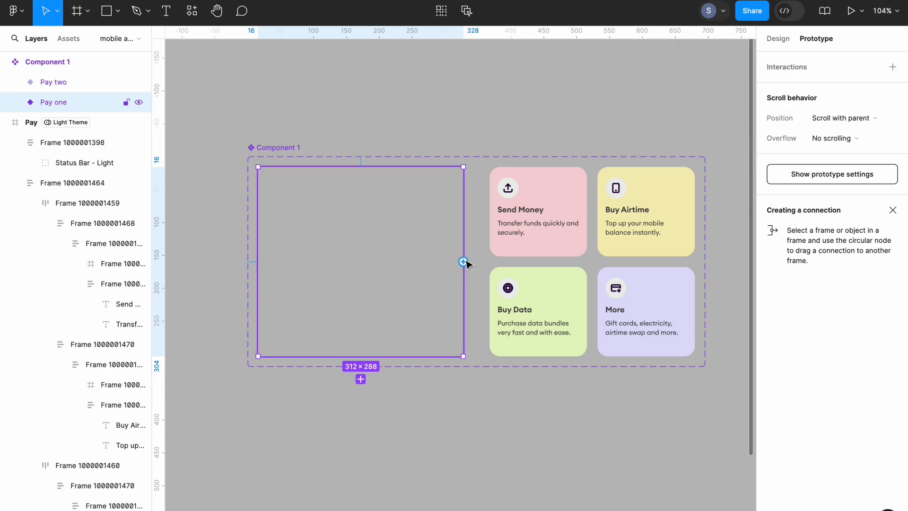
drag(463, 262, 503, 264)
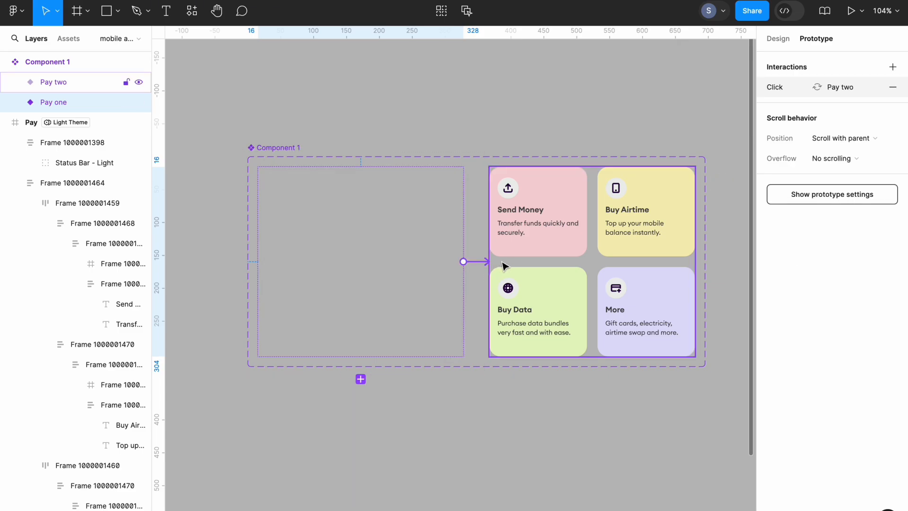
- Set the interaction's trigger to After delay with a delay of 500 ms
click(438, 293)
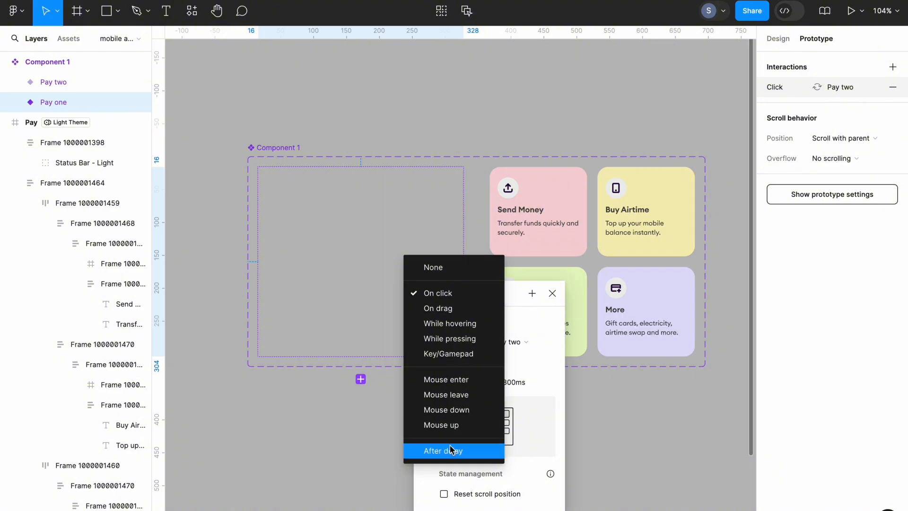
click(449, 450)
click(430, 314)
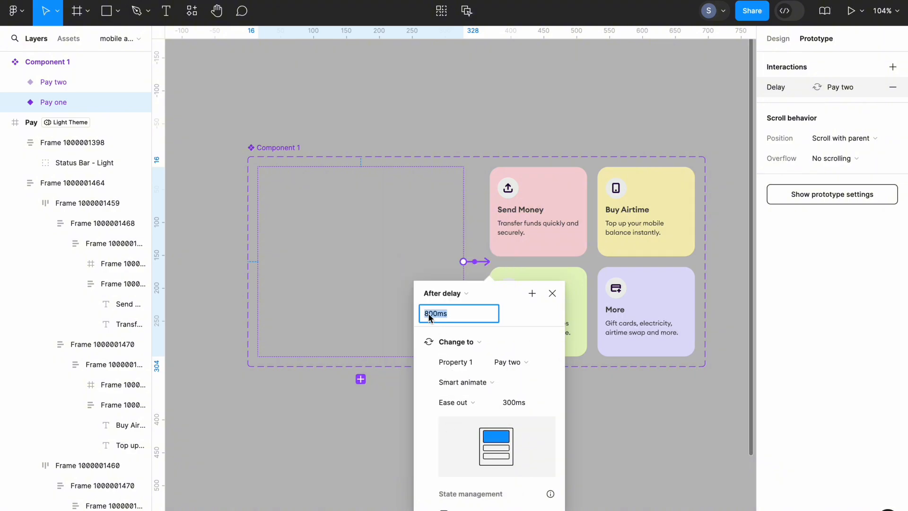
click(427, 313)
key(BackSpace)
text(5)
- Choose Smart animate with Ease out for the change to Pay two, and close the interaction settings
click(474, 383)
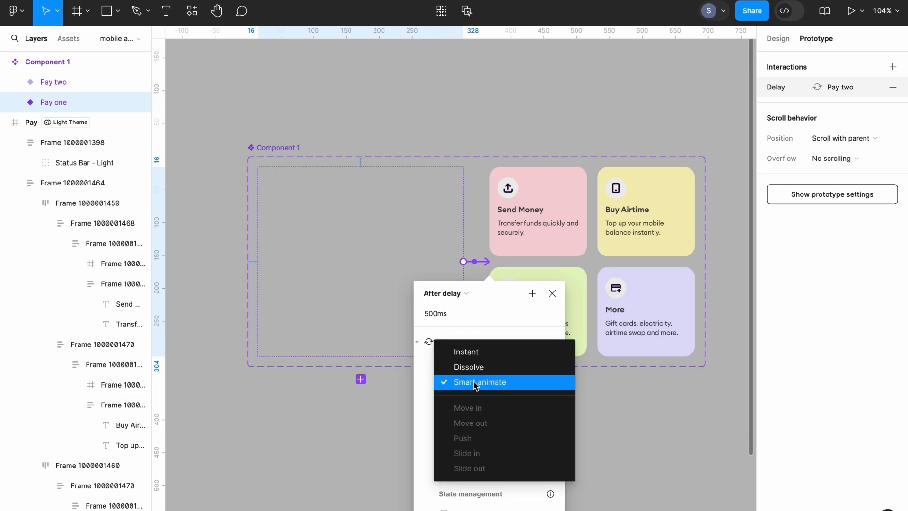
click(474, 383)
click(475, 400)
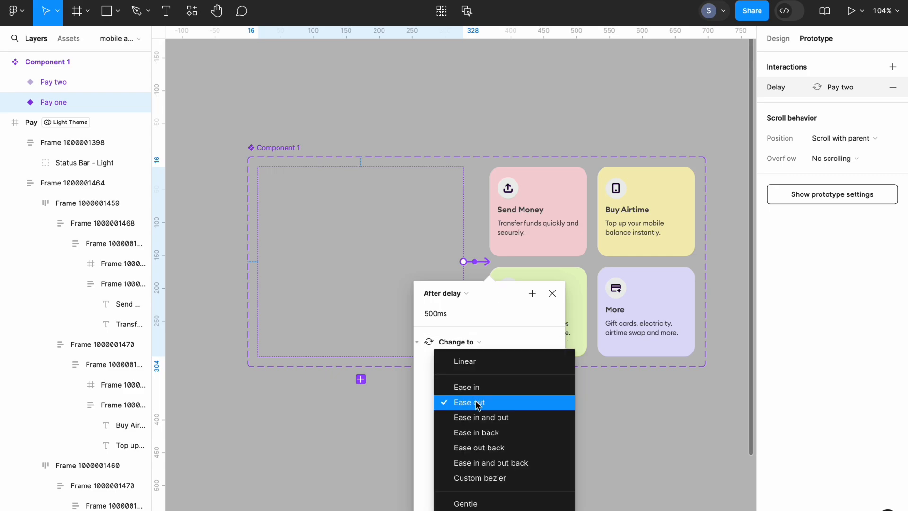
click(476, 402)
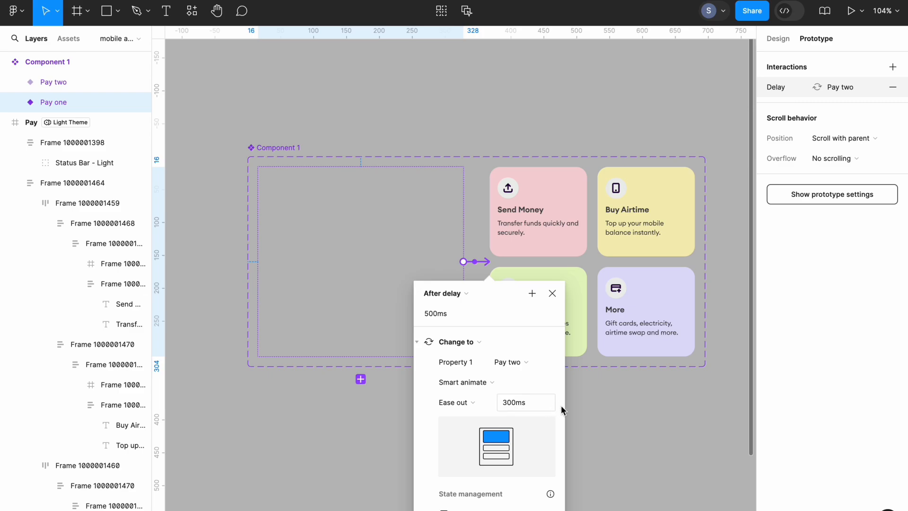
click(599, 422)
- Copy the Pay one variant and paste it in place of the four-card grid on the Pay screen
click(777, 40)
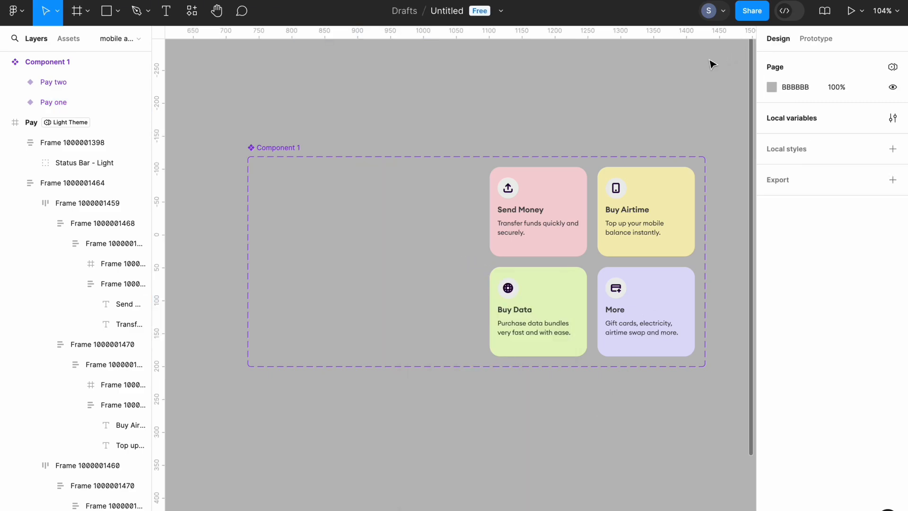
scroll(632, 113, down, 5)
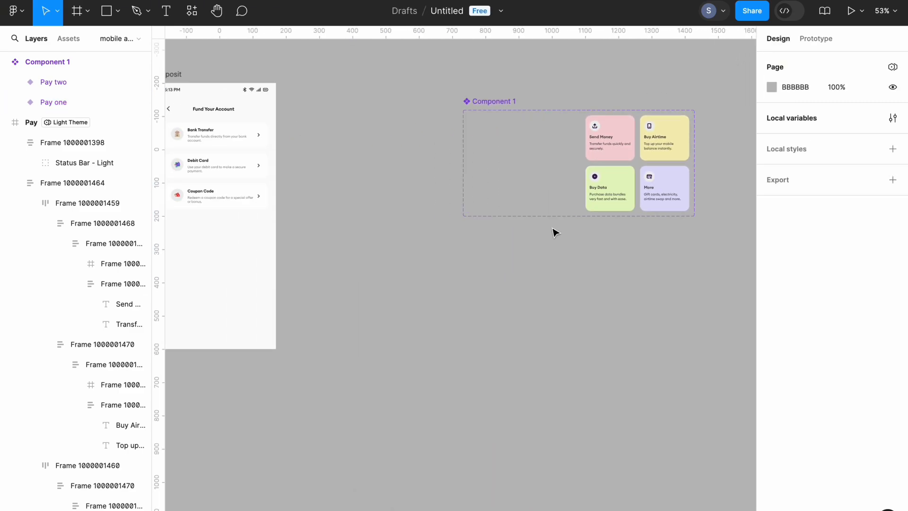
scroll(554, 232, up, 3)
scroll(554, 232, right, 2)
click(507, 233)
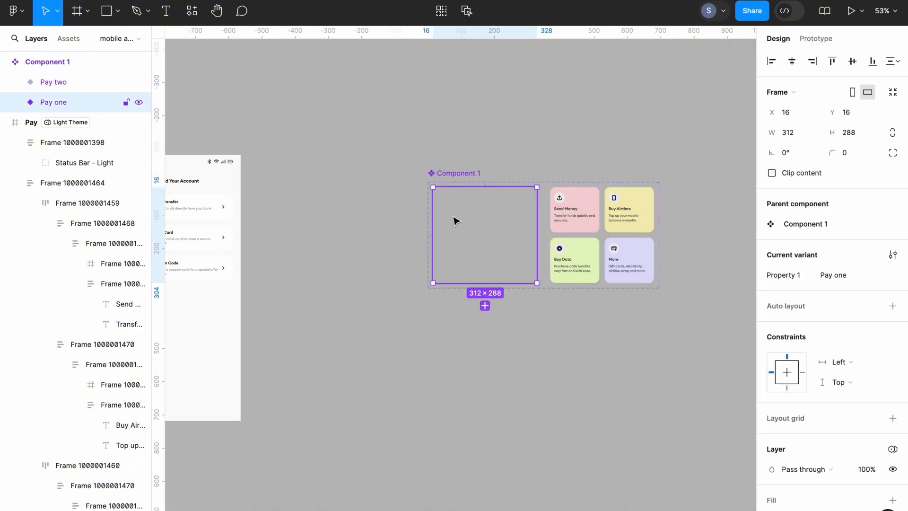
right_click(458, 219)
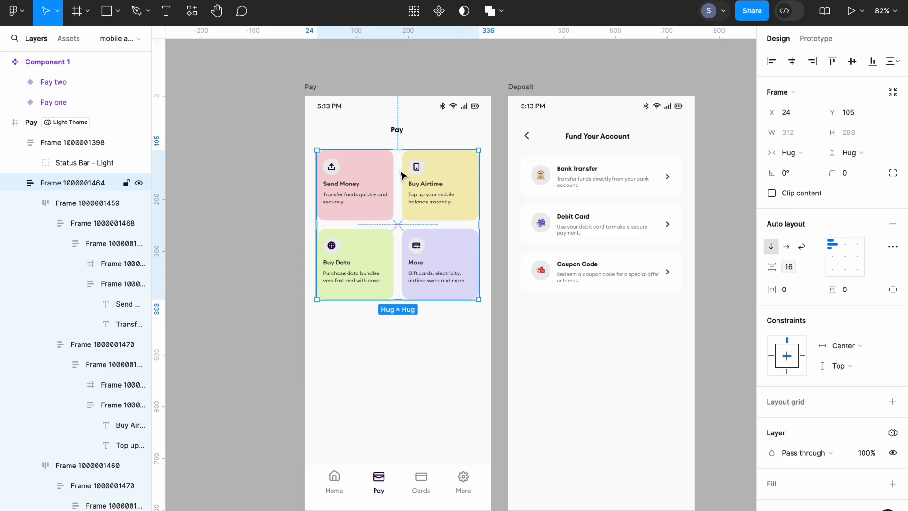
right_click(366, 189)
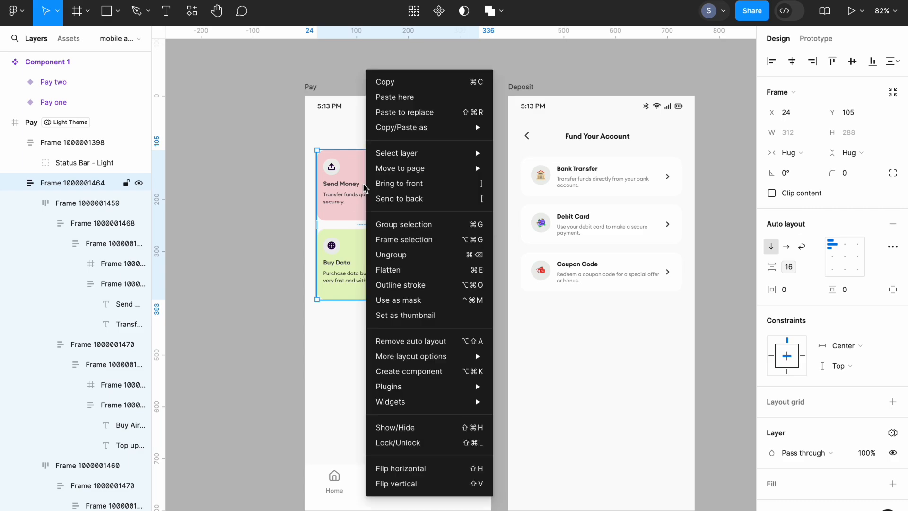
click(401, 112)
- Preview the Pay screen as a prototype and restart it to replay the card grid animation
click(312, 87)
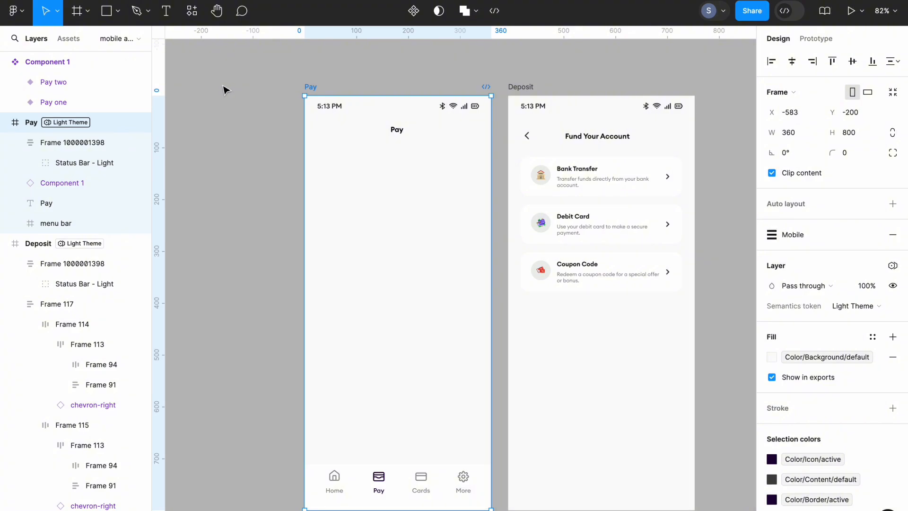
click(851, 10)
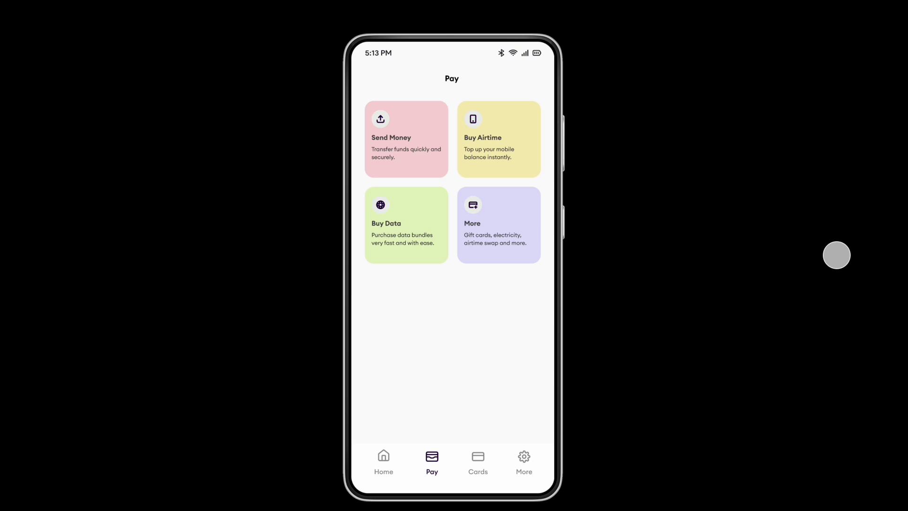
mouse_move(889, 20)
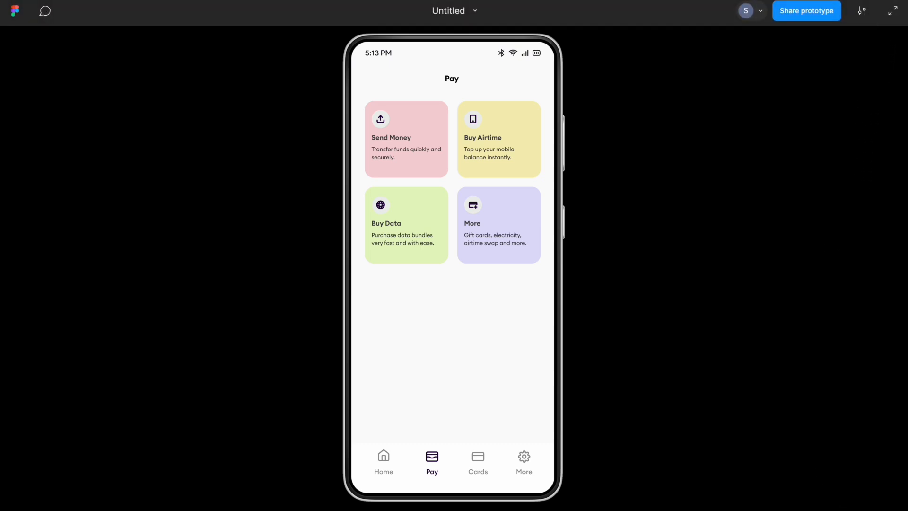
key(r)
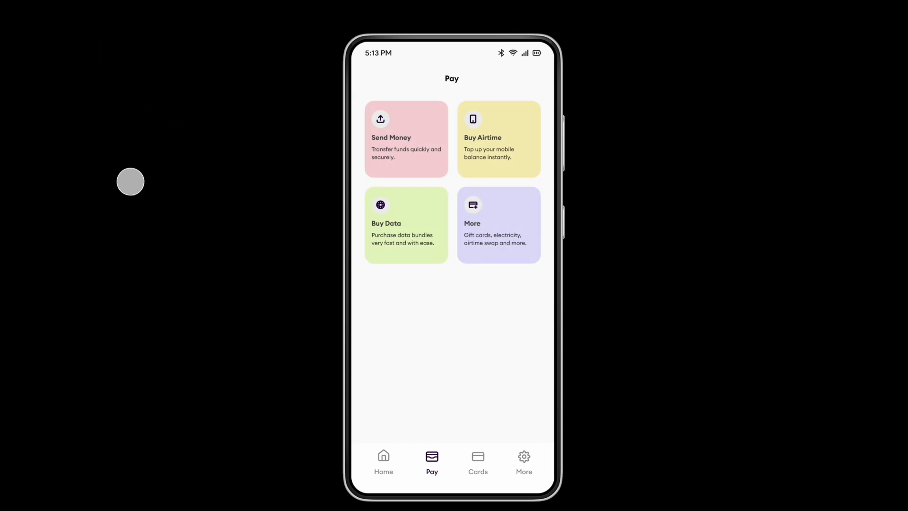
- Copy the three funding option cards from the Deposit screen and paste them onto empty canvas below the component set
right_click(394, 163)
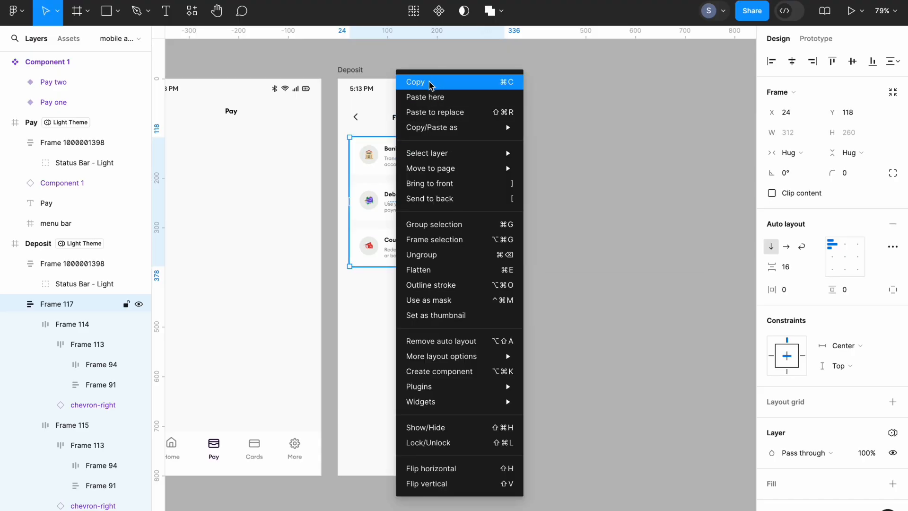
click(415, 82)
click(540, 109)
scroll(539, 109, up, 6)
scroll(539, 110, right, 5)
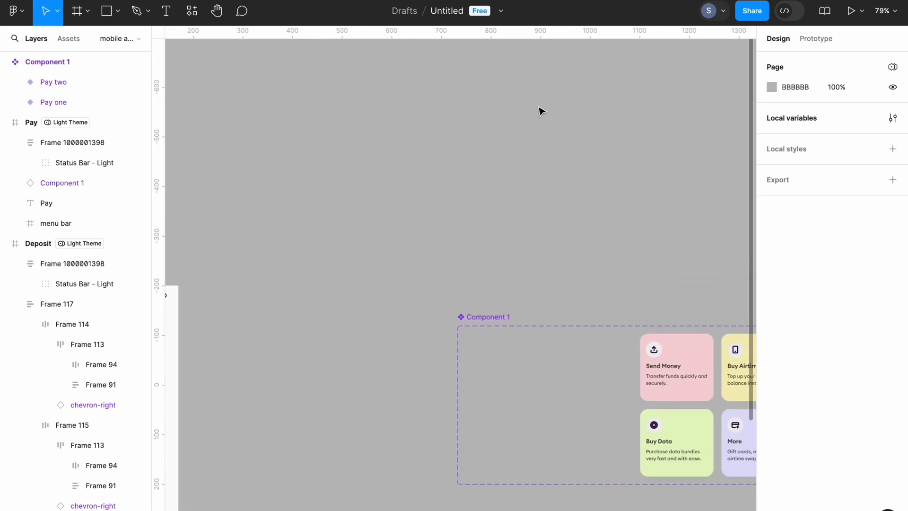
scroll(540, 111, right, 3)
scroll(473, 151, down, 10)
right_click(441, 171)
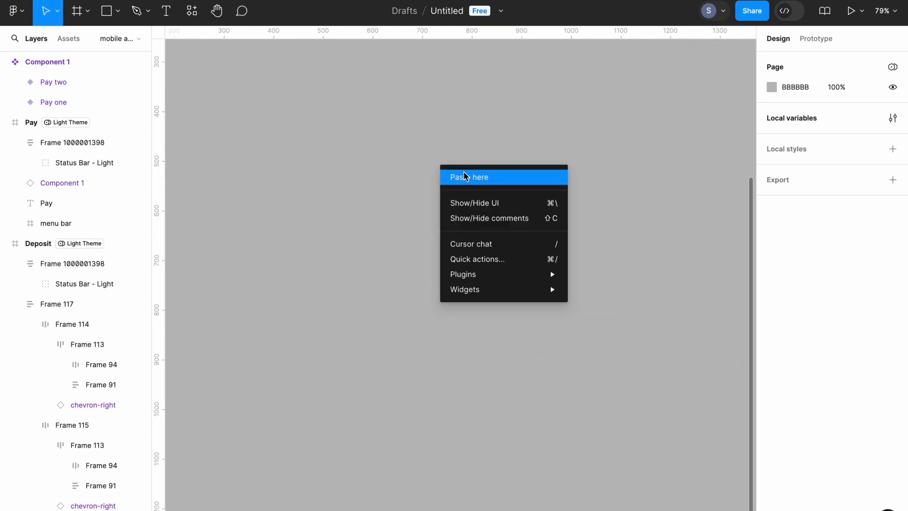
click(464, 172)
scroll(625, 225, right, 1)
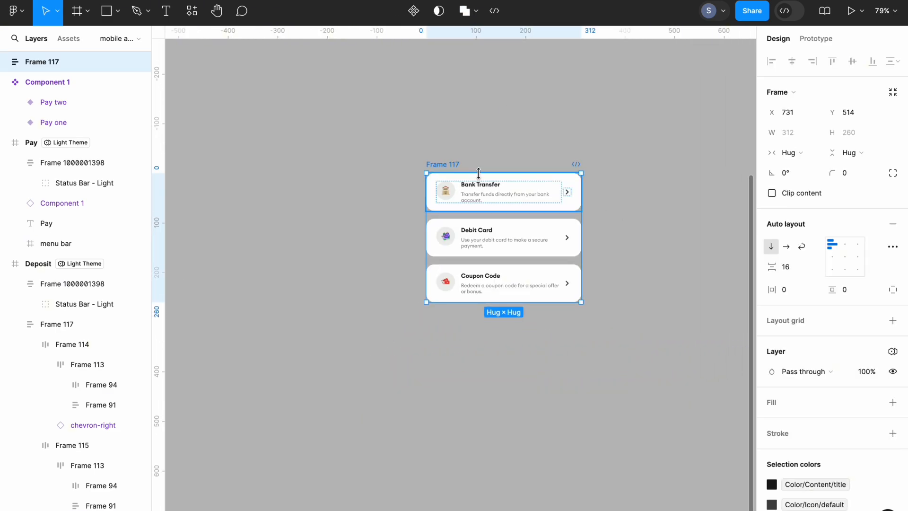
- Rename the pasted frame of funding options "Deposit"
double_click(452, 163)
key(BackSpace)
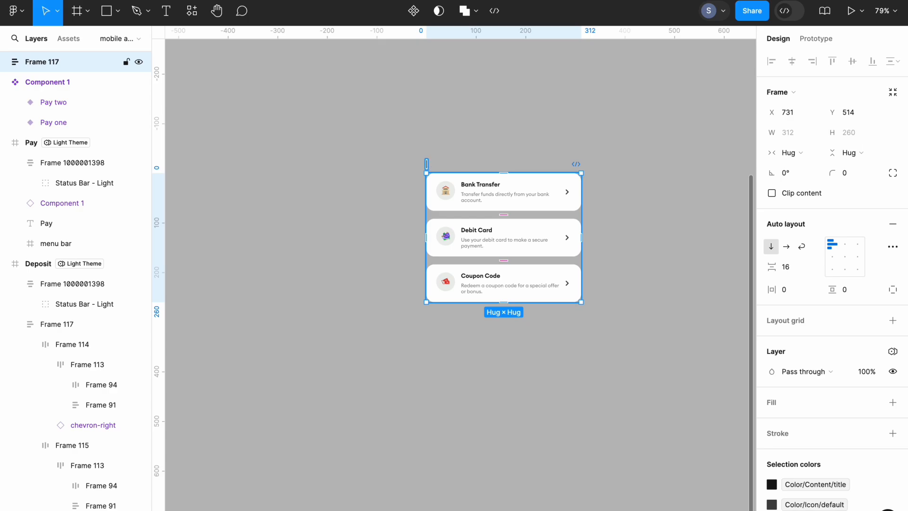
text(Deposit)
click(516, 144)
- Wrap the pasted Deposit layer in a new frame and name that frame "Default"
click(433, 165)
scroll(440, 169, up, 2)
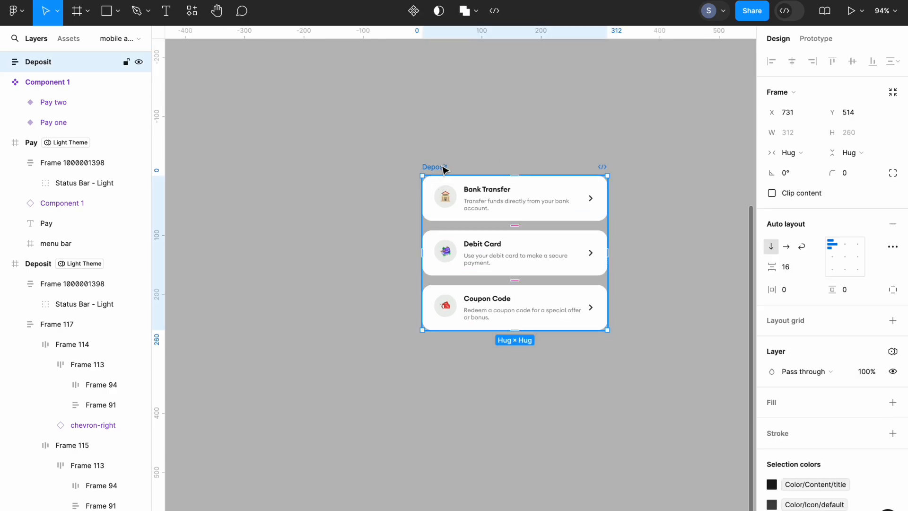
right_click(440, 168)
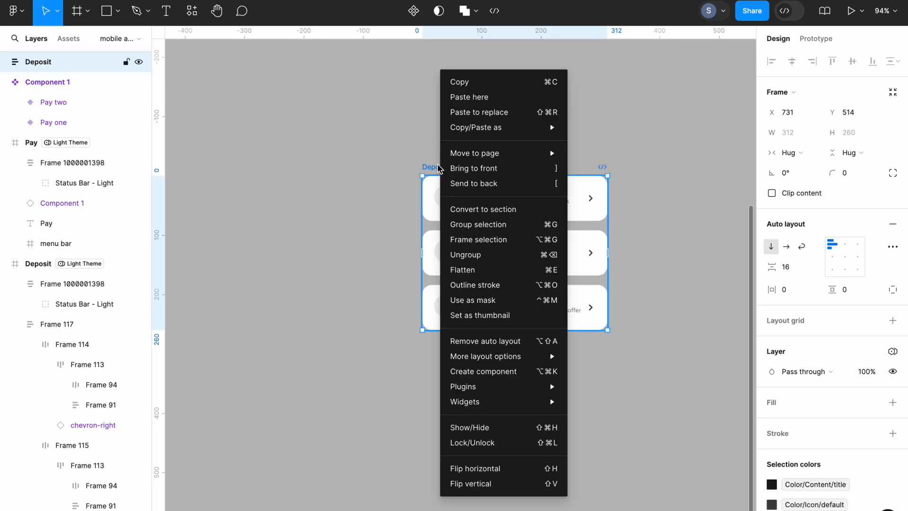
click(463, 240)
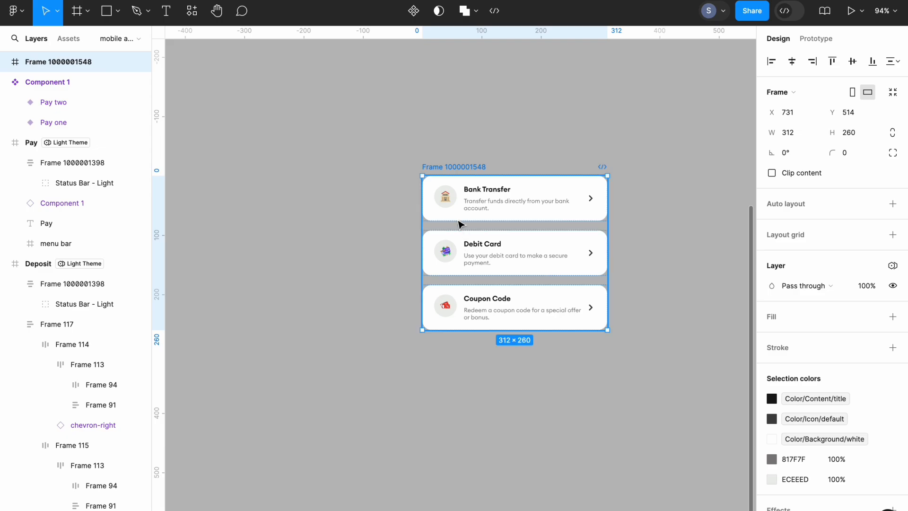
double_click(456, 167)
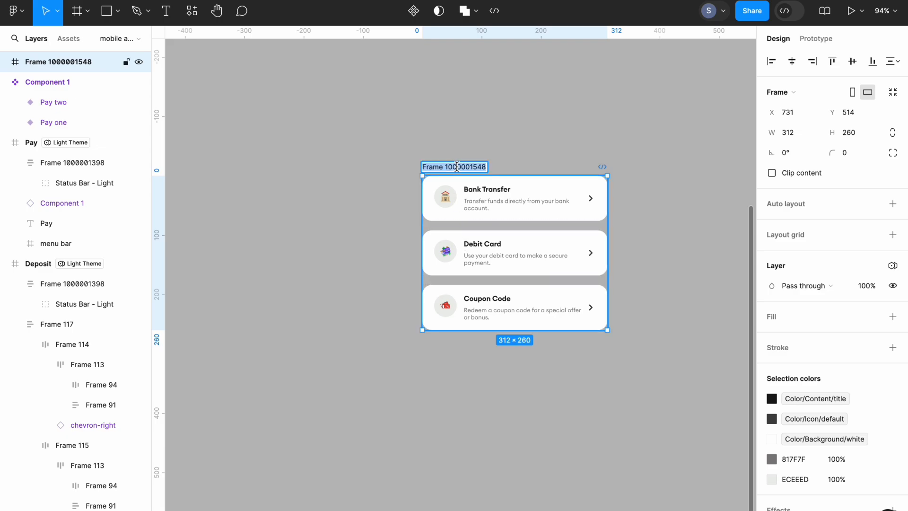
key(BackSpace)
text(Default)
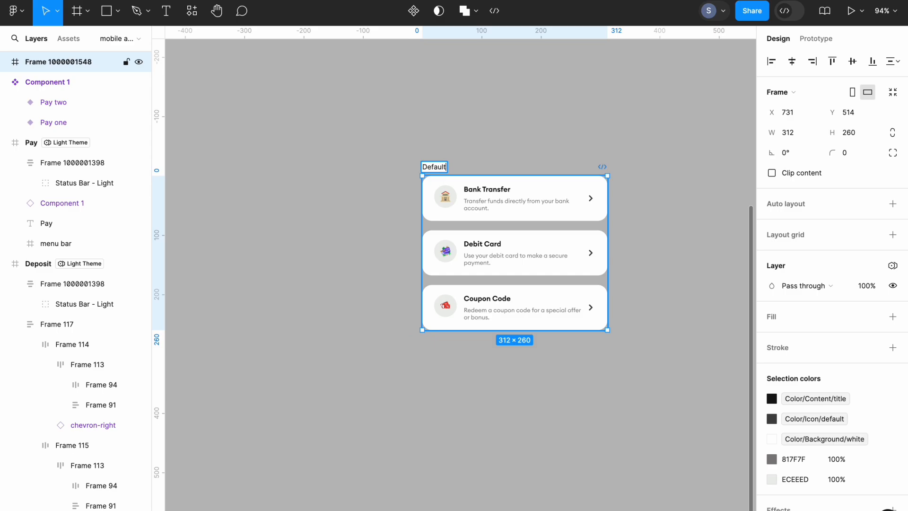
key(Return)
- Duplicate the Default frame and rename the copy "payment"
scroll(434, 166, right, 3)
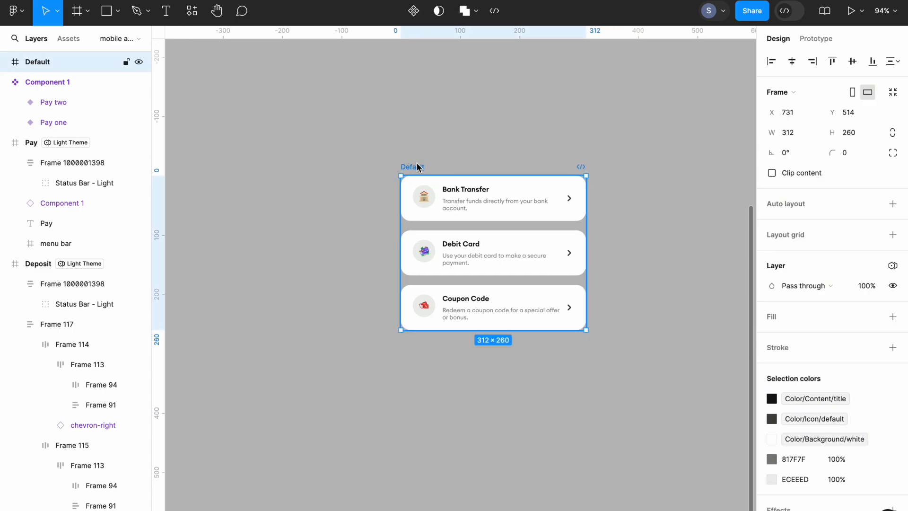
key(ctrl+d)
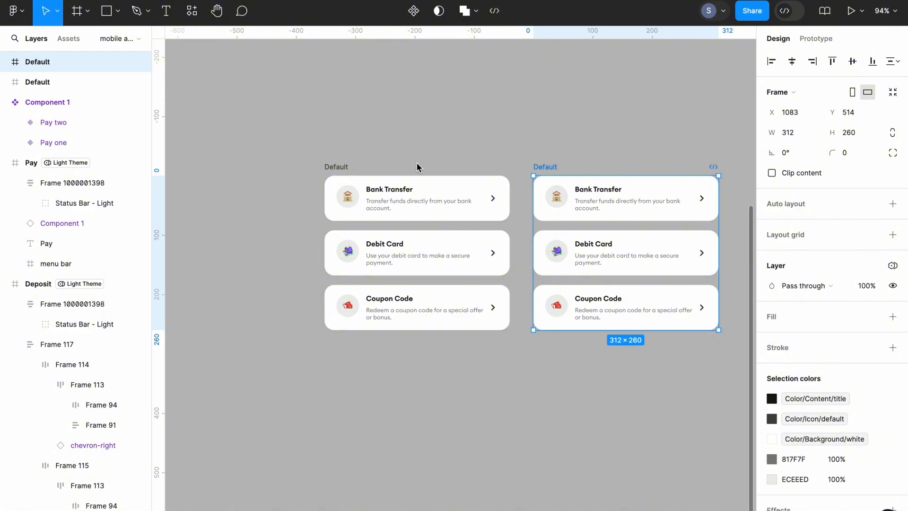
double_click(550, 165)
text(payment)
scroll(340, 151, down, 1)
- Shift the Deposit layer inside the Default frame straight down to Y 130
click(340, 151)
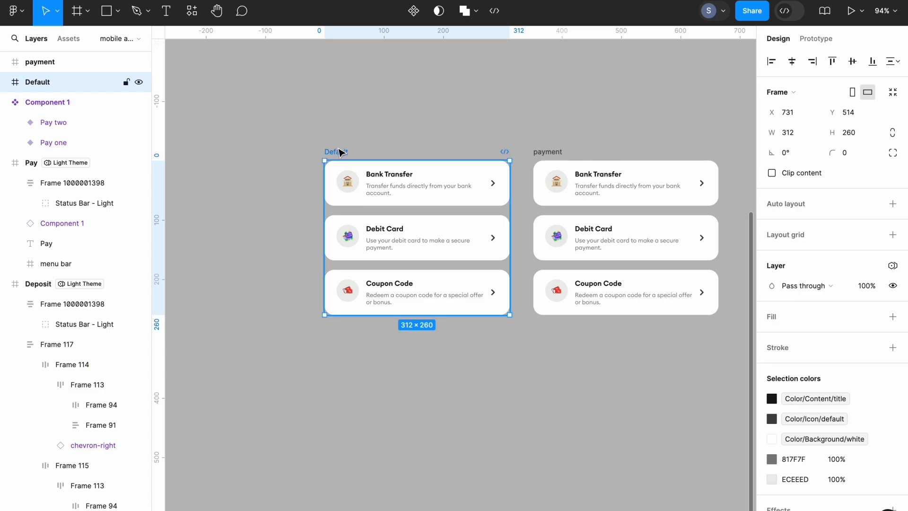
click(6, 83)
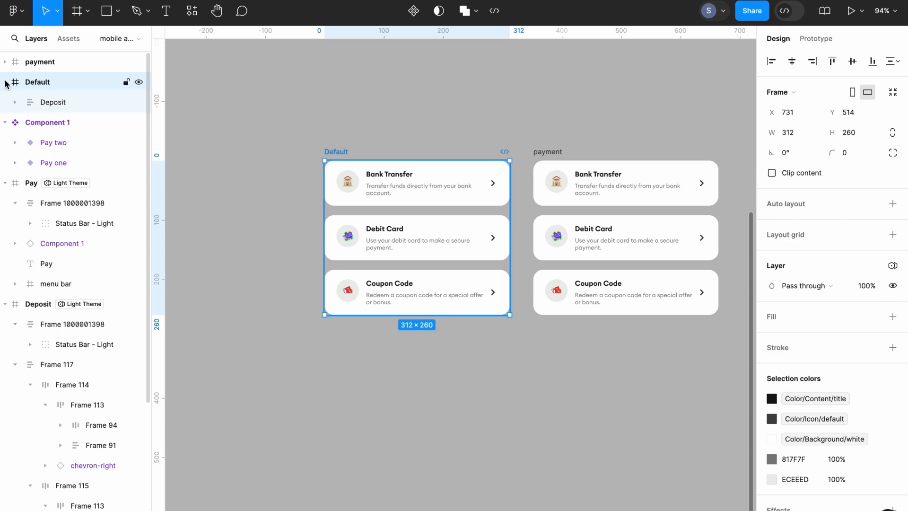
click(46, 102)
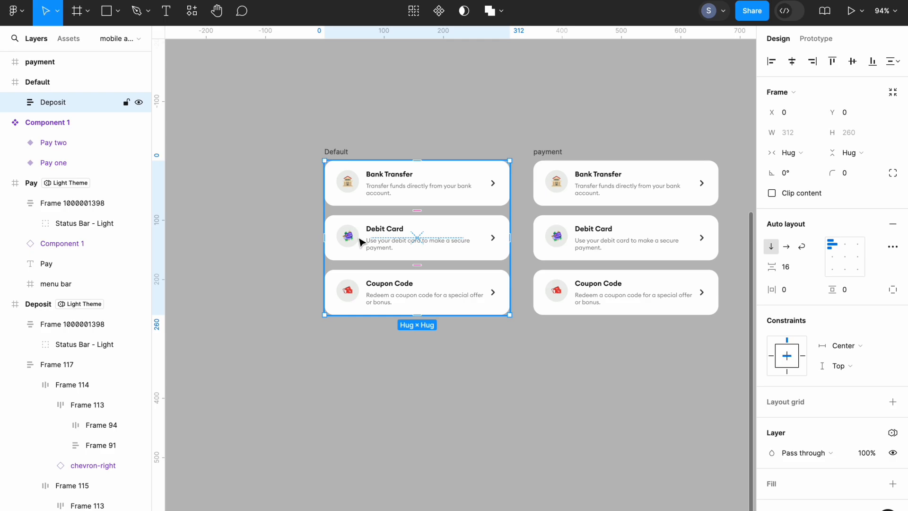
key(Down)
key(Down)
key(Down)
key(Down)
key(Down)
key(Down)
key(Down)
key(Down)
key(Down)
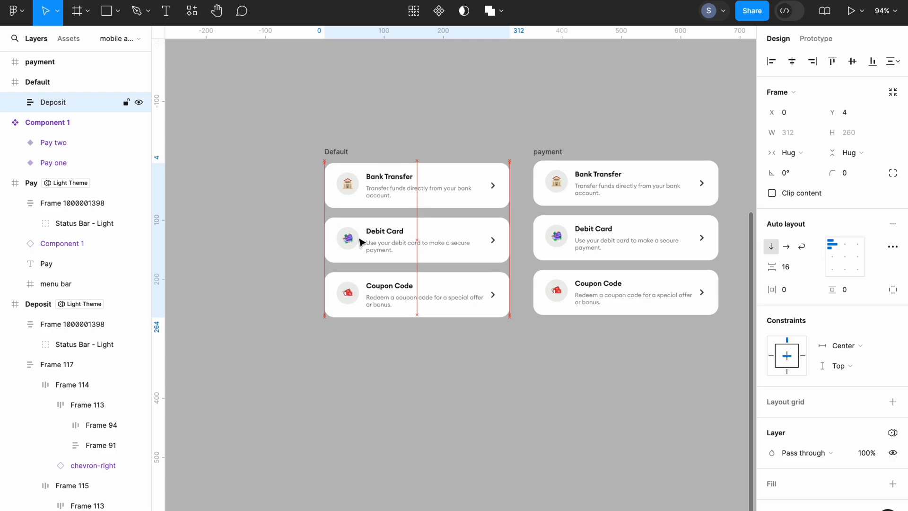
key(Down)
key(Down)
key(Down)
key(Down)
key(Down)
key(Down)
key(Down)
key(Down)
key(Down)
key(Down)
key(Down)
key(Down)
key(Down)
key(Down)
key(Down)
key(Down)
key(Down)
key(Down)
key(Down)
key(Down)
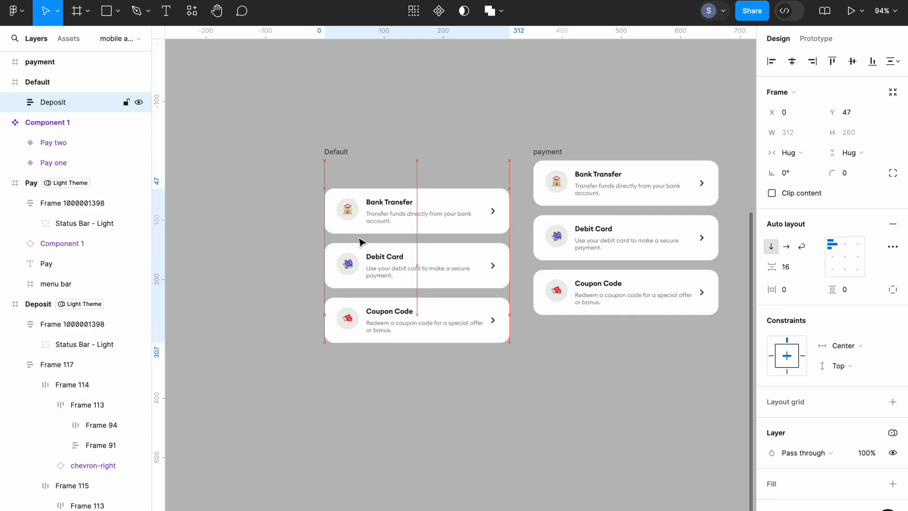
key(Down)
key(Down)
key(Down)
key(Down)
key(Down)
key(Down)
key(Down)
key(Down)
key(Down)
key(Down)
key(Down)
key(Down)
key(Down)
key(Down)
key(Down)
key(Down)
key(Down)
key(Down)
key(Down)
key(Down)
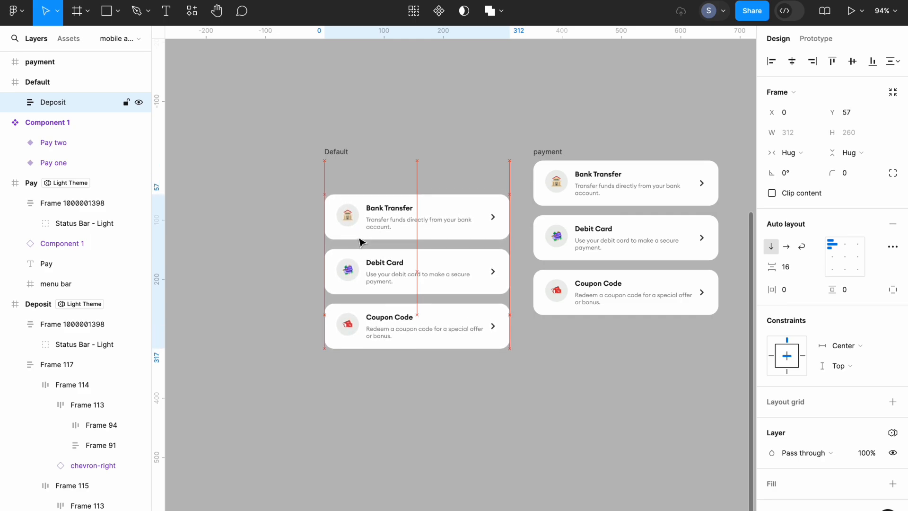
click(336, 152)
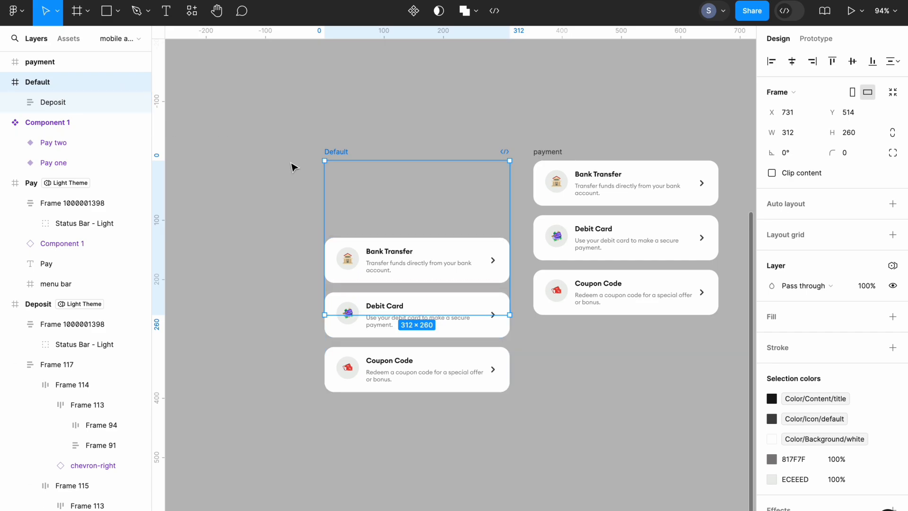
- Set the opacity of the Deposit layer in the Default frame to 0%
click(69, 102)
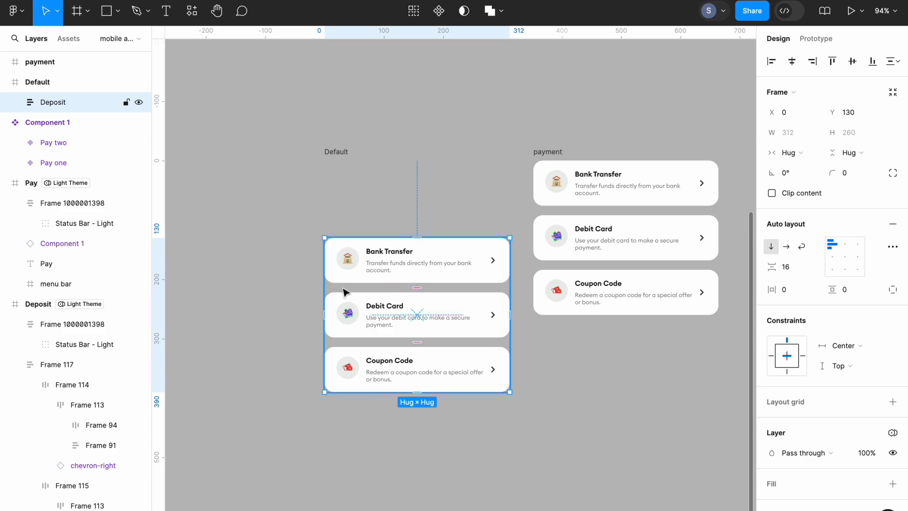
click(866, 455)
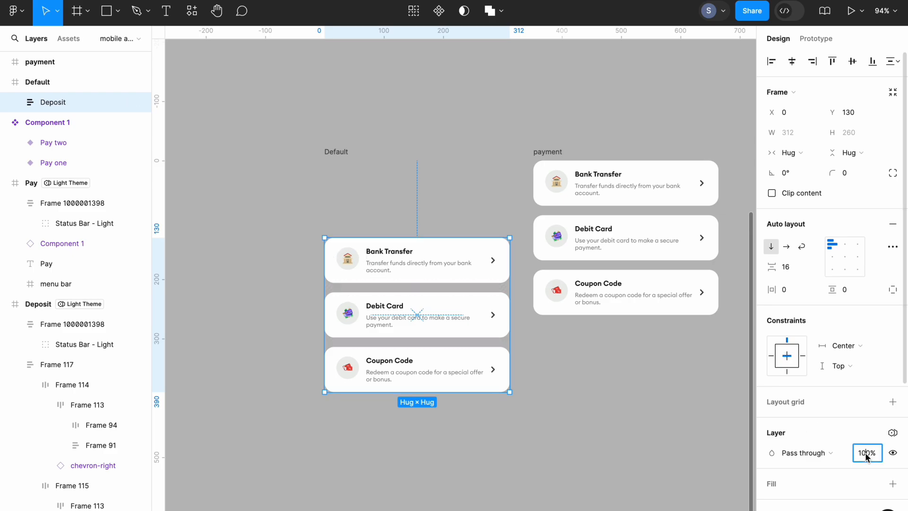
double_click(867, 455)
text(0)
click(646, 426)
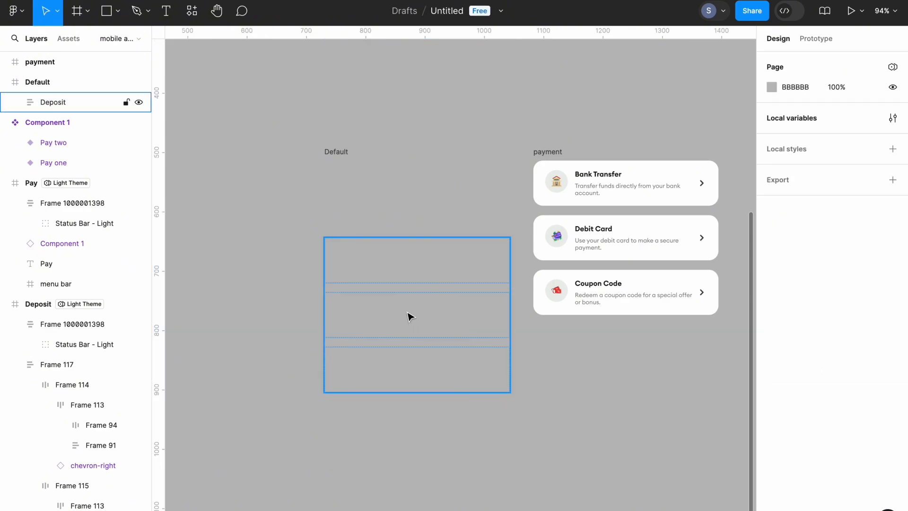
click(331, 151)
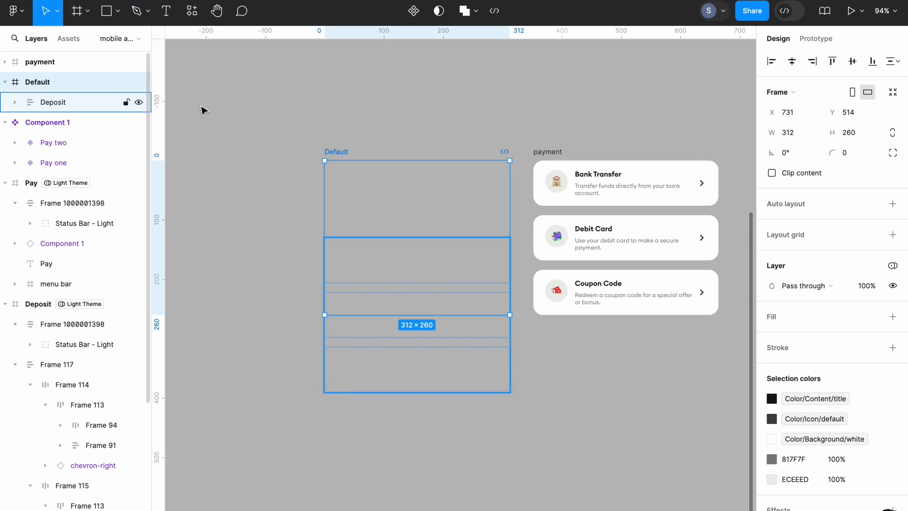
click(255, 122)
scroll(255, 122, down, 2)
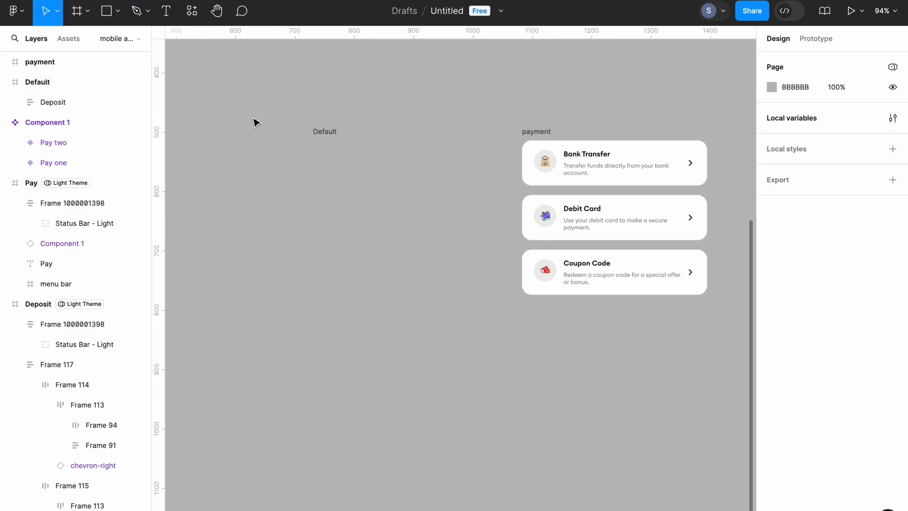
- Combine the Default and payment frames into one component set
drag(250, 363, 719, 116)
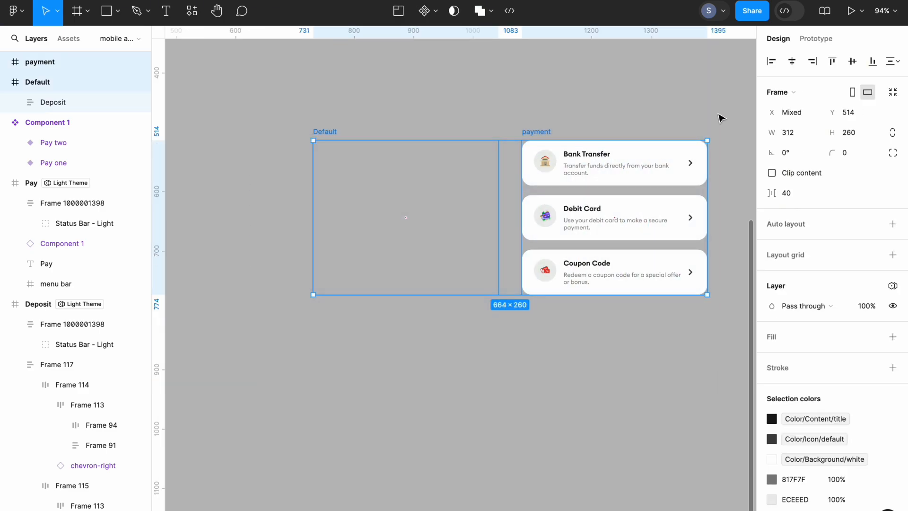
click(436, 11)
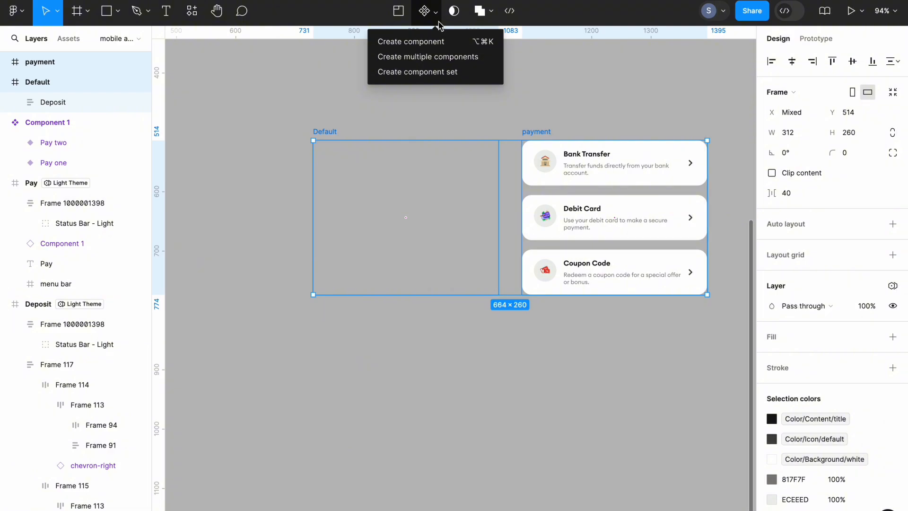
click(448, 76)
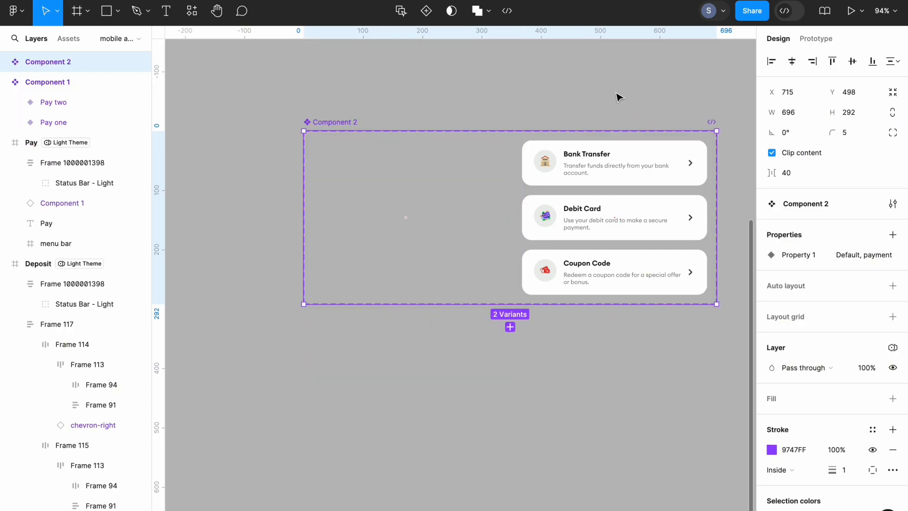
- Add a prototype interaction that changes the Default variant to the payment variant
click(817, 40)
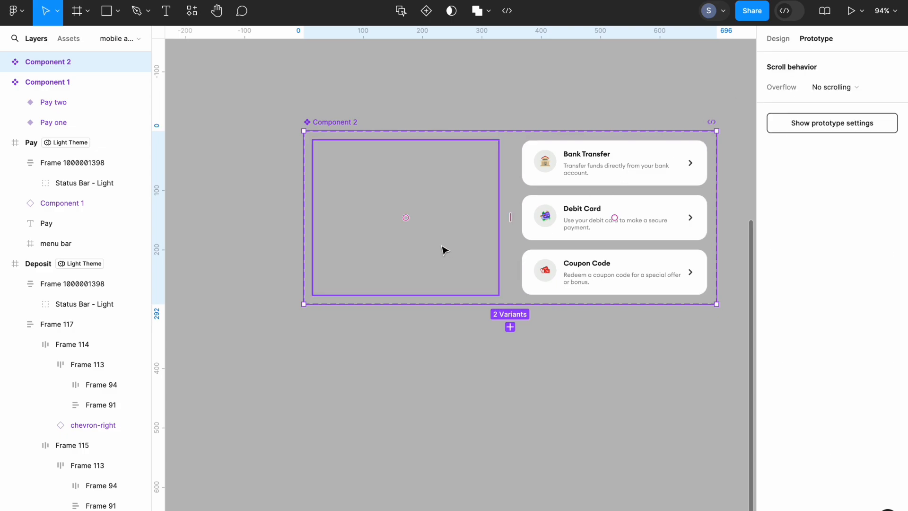
click(450, 233)
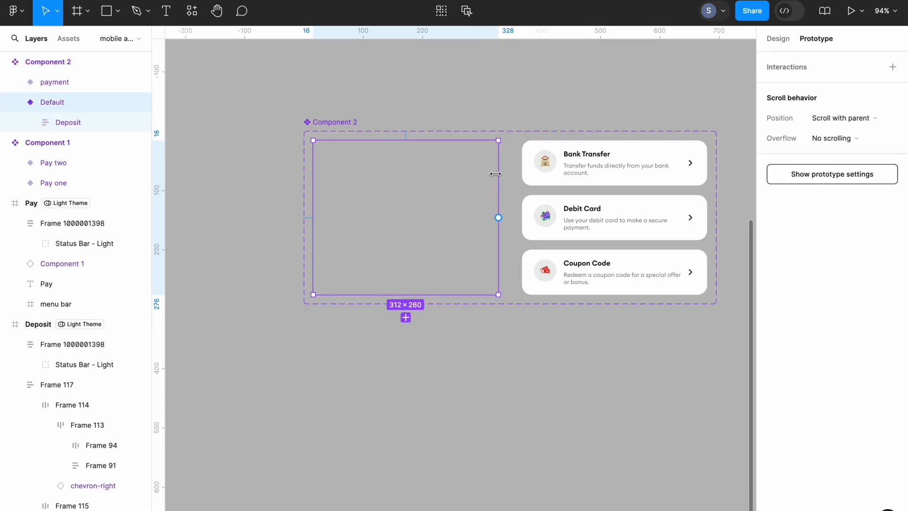
drag(498, 217, 532, 220)
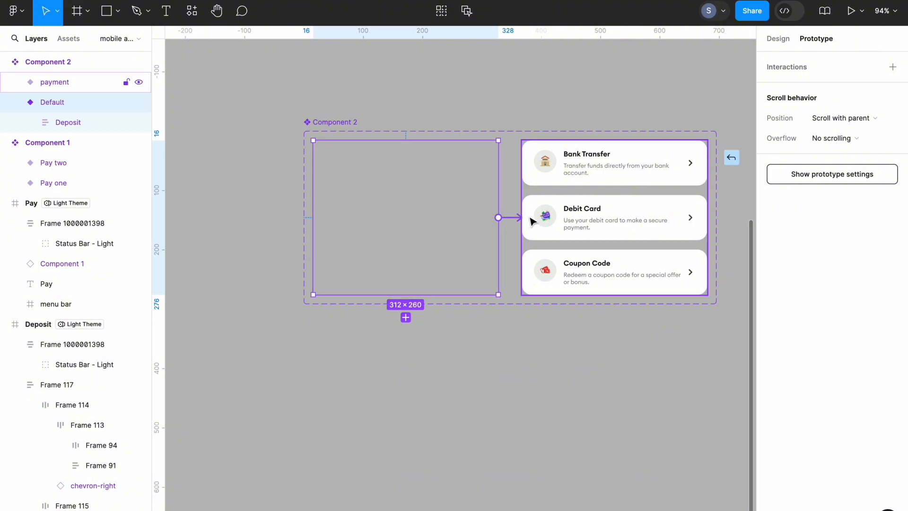
drag(532, 220, 531, 220)
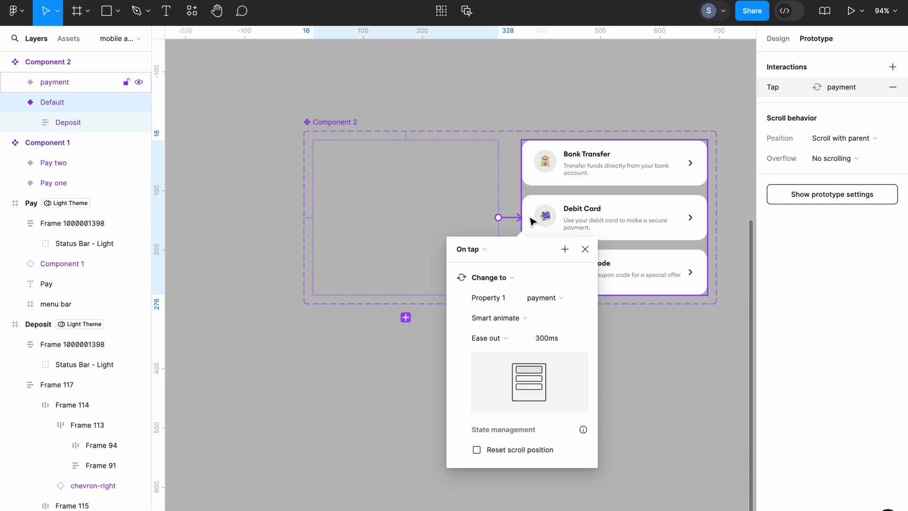
- Set the interaction to trigger after a 500 ms delay, using Smart animate with Ease out easing
click(484, 250)
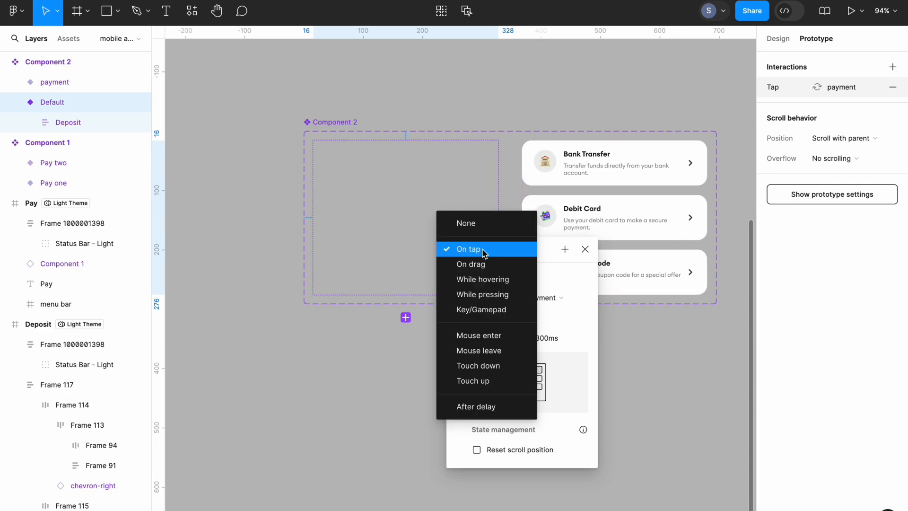
click(475, 405)
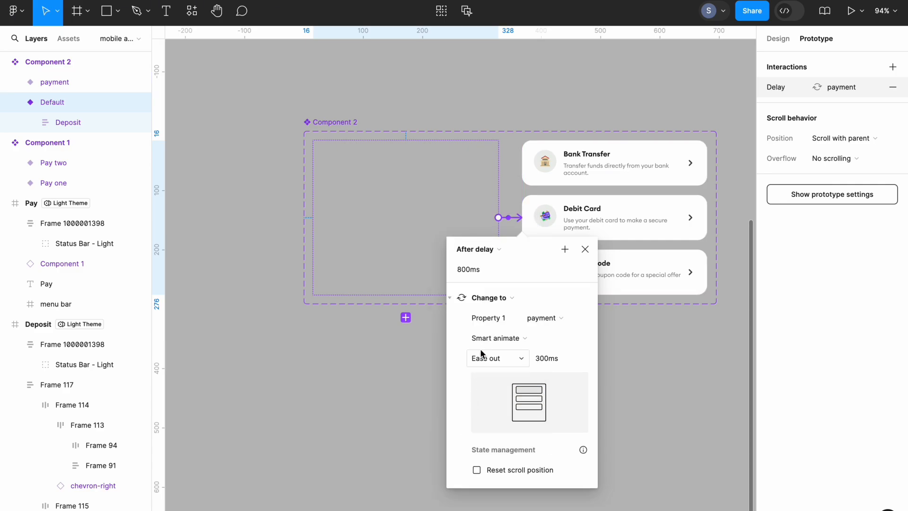
click(462, 268)
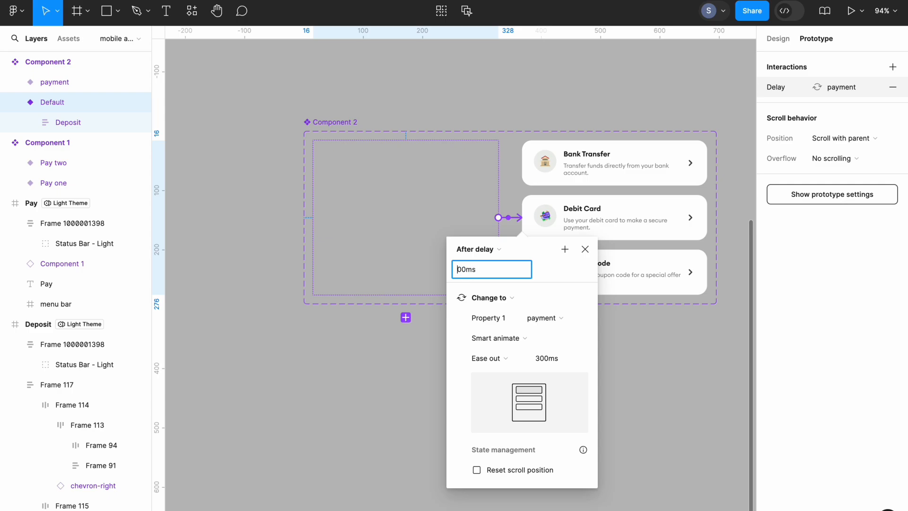
key(BackSpace)
text(5)
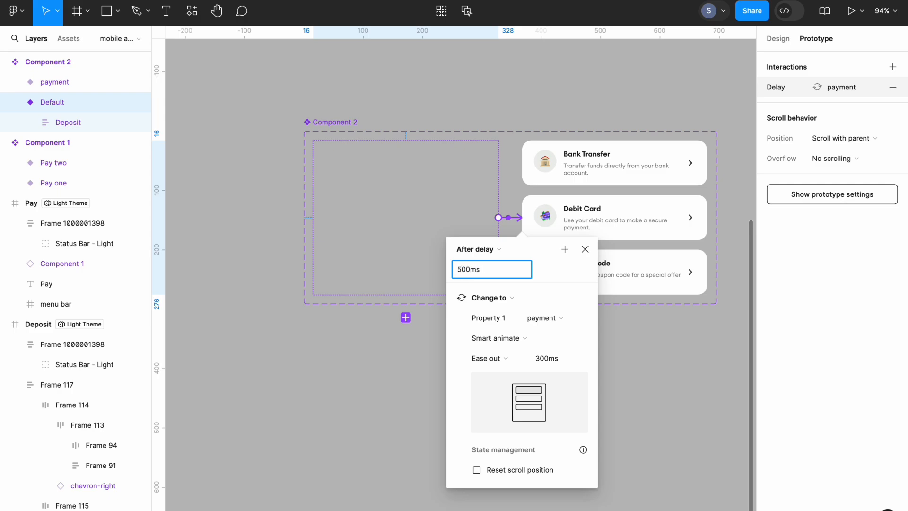
click(504, 338)
click(503, 341)
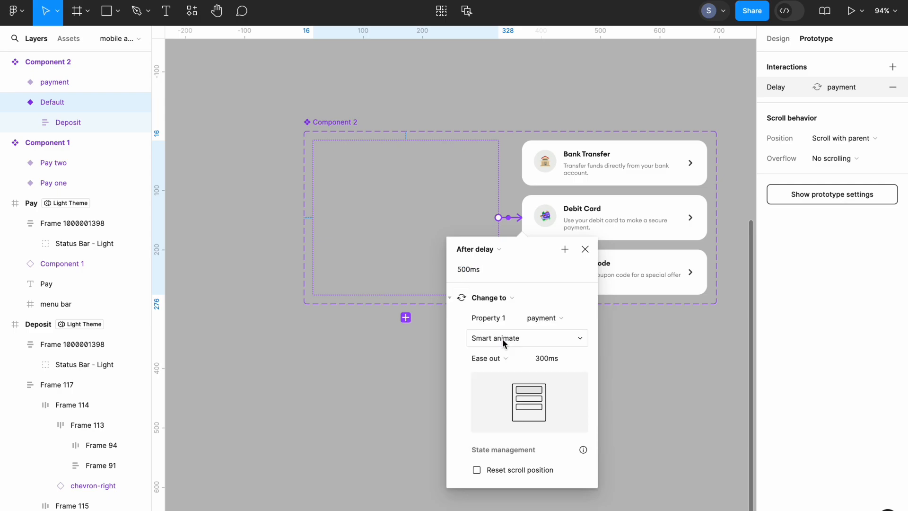
click(499, 359)
click(500, 361)
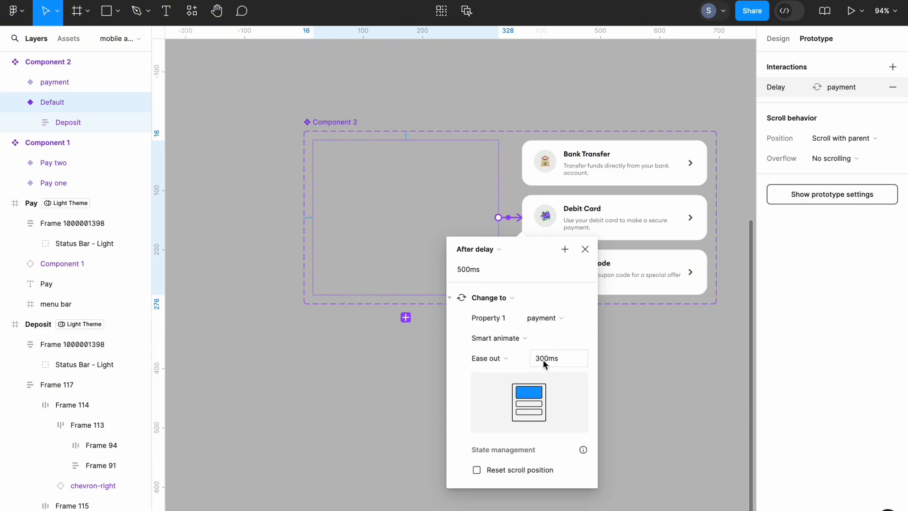
click(625, 365)
key(alt+8)
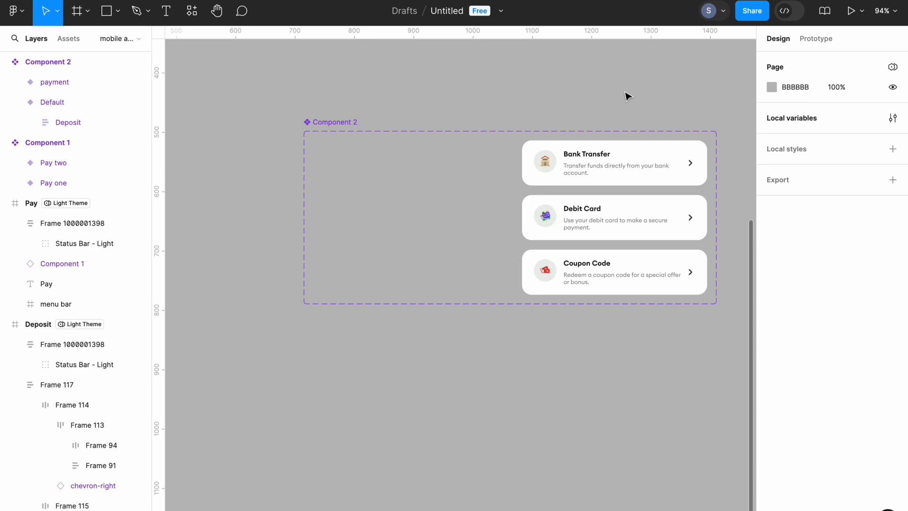
- Copy the empty-looking Default variant and paste it to replace the funding option list on the Deposit screen
click(405, 199)
right_click(345, 161)
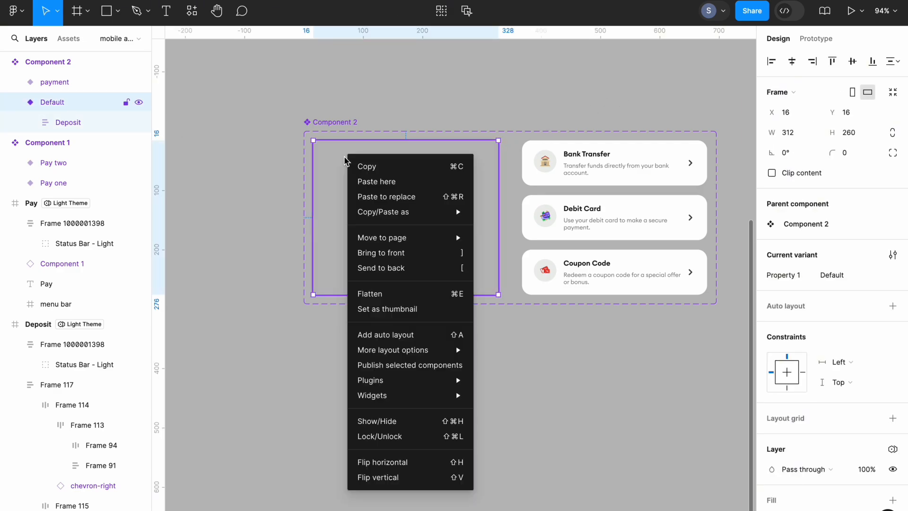
click(345, 176)
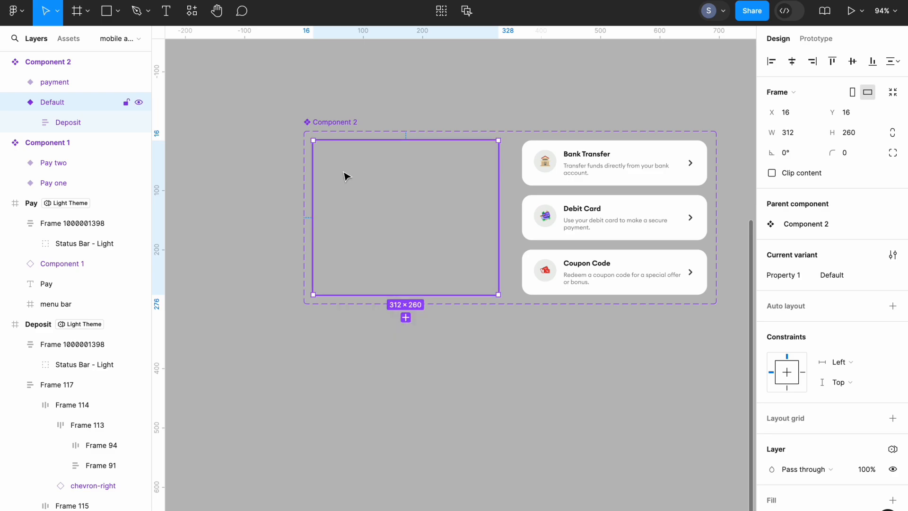
click(279, 202)
scroll(279, 202, down, 10)
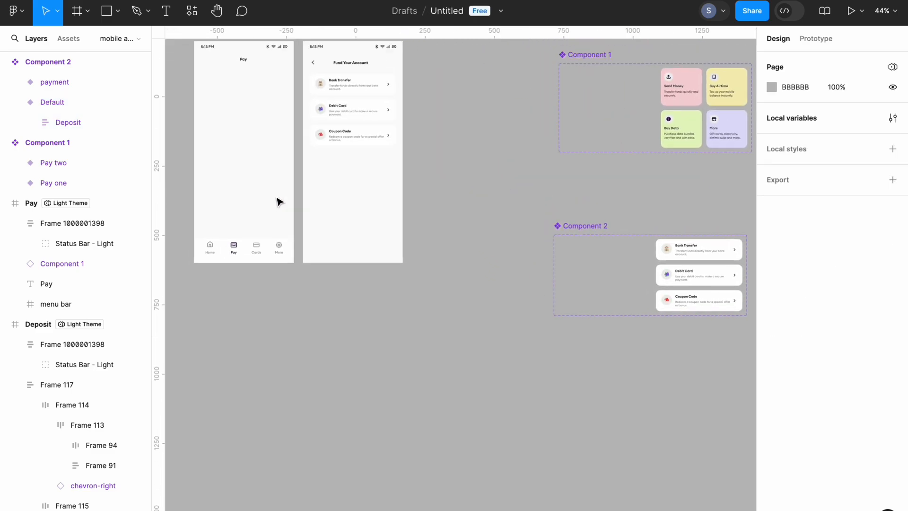
click(336, 151)
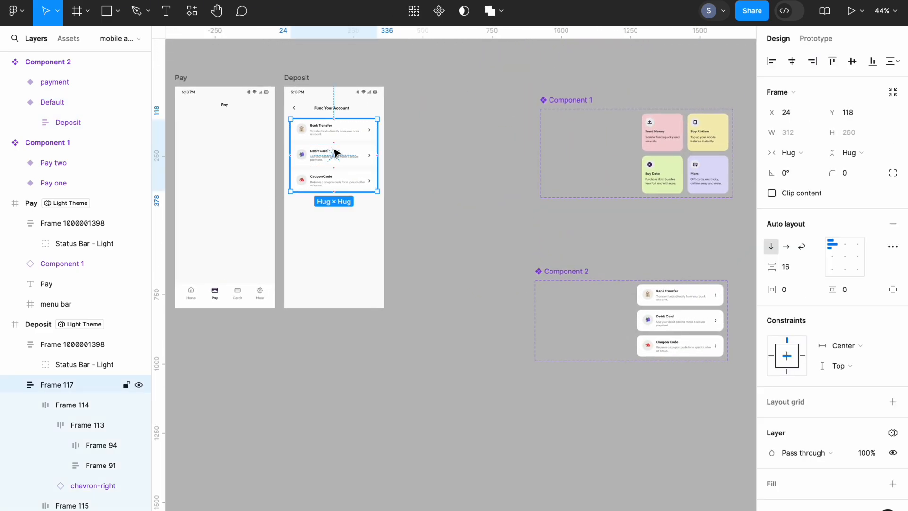
scroll(334, 152, up, 5)
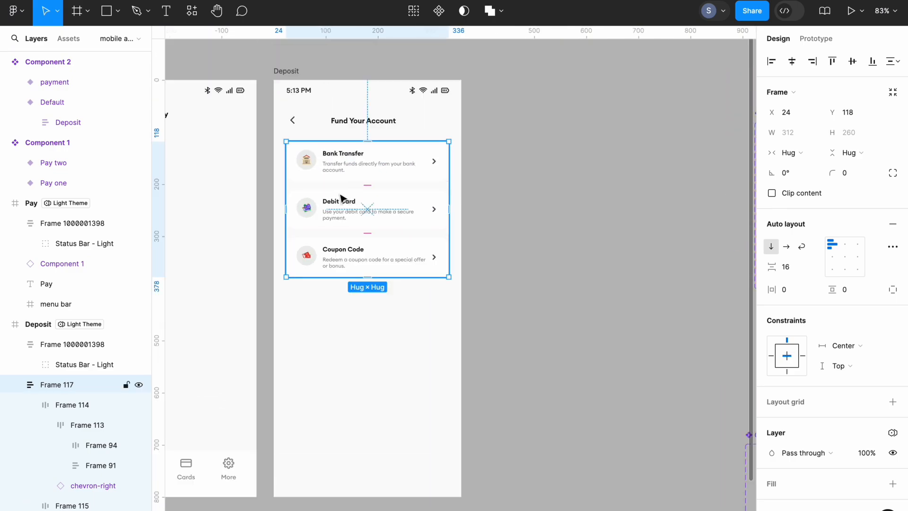
right_click(341, 198)
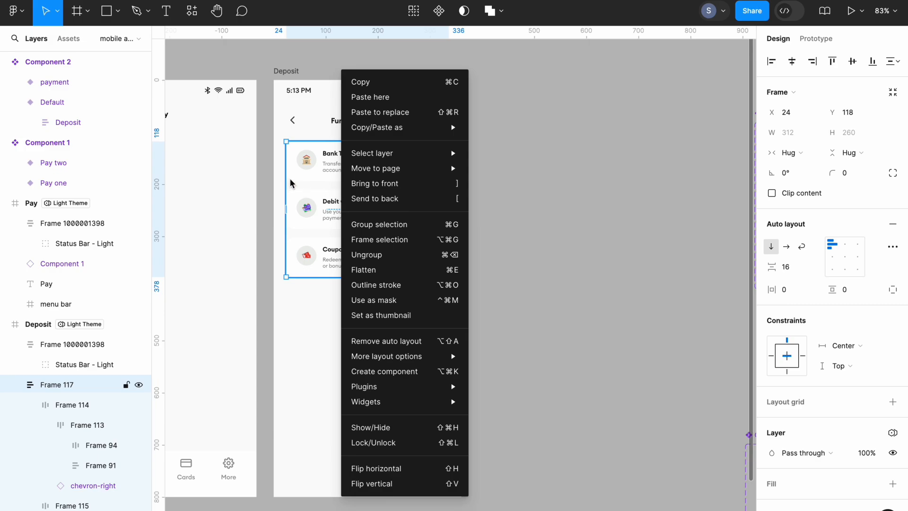
click(381, 114)
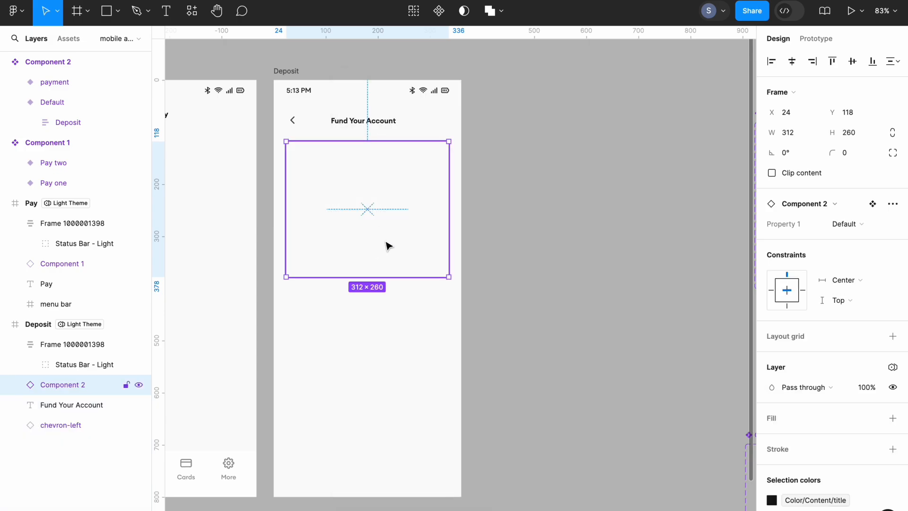
- Preview the prototype starting from the Deposit screen to check the option list animation
click(505, 219)
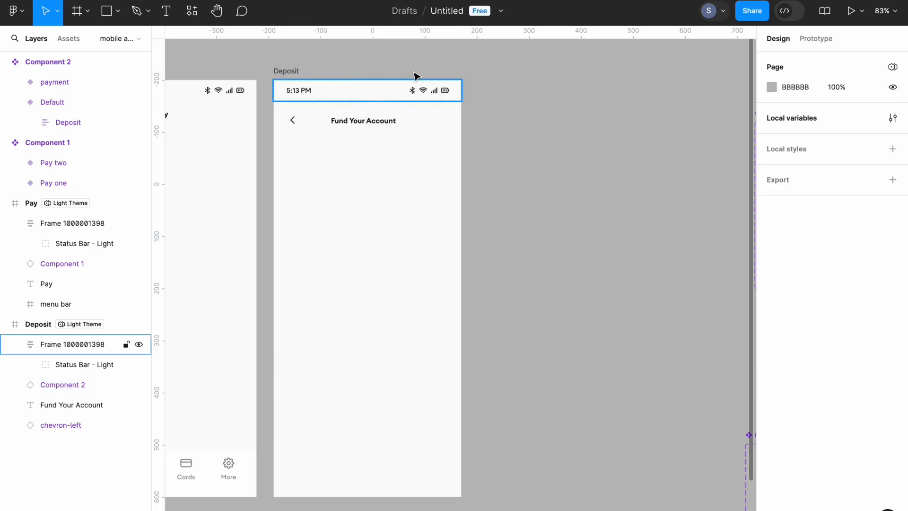
click(292, 72)
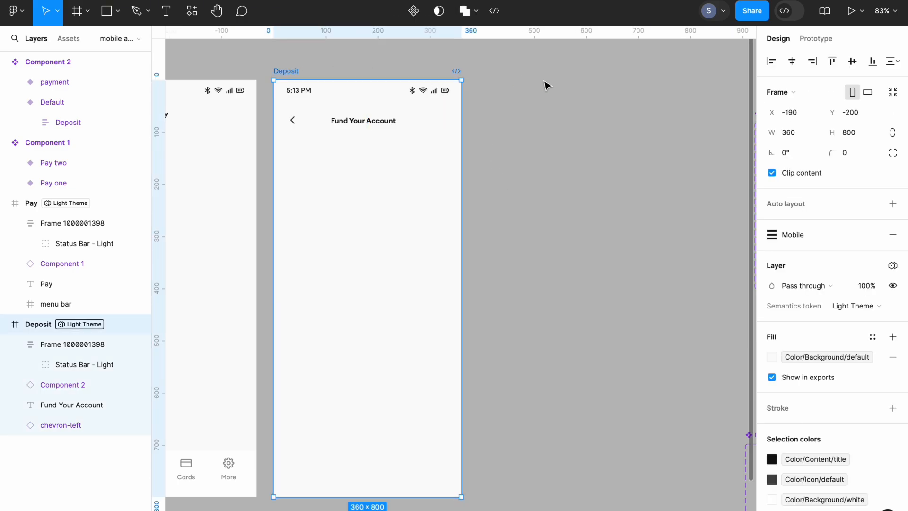
click(850, 12)
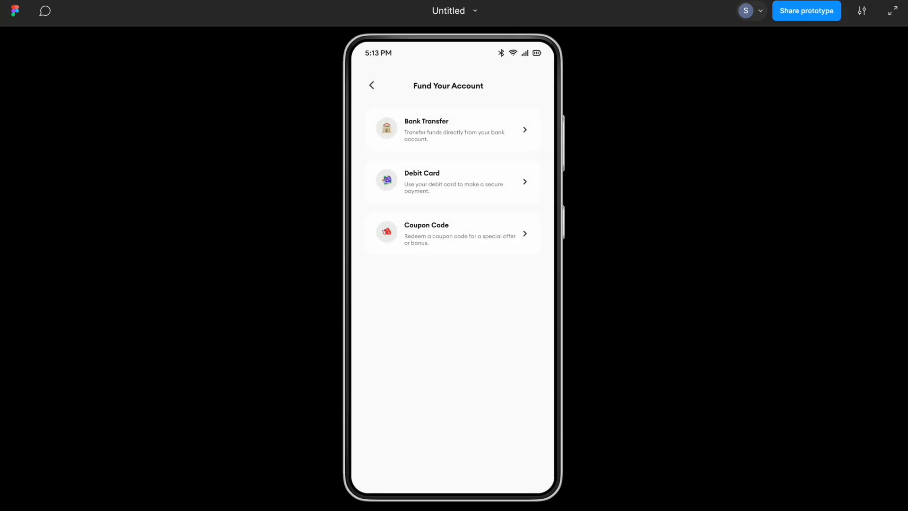